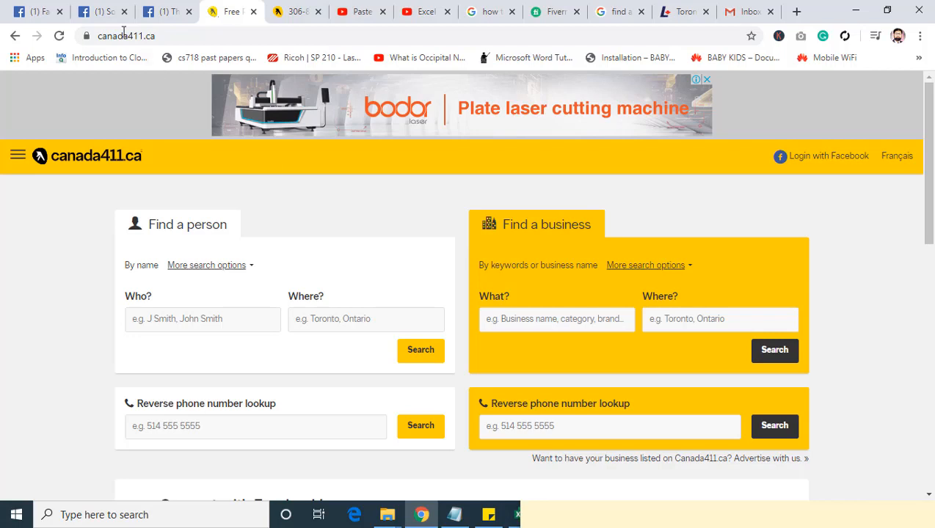
{"action": "left_click_drag", "start_coordinate": [100, 36], "coordinate": [184, 30]}
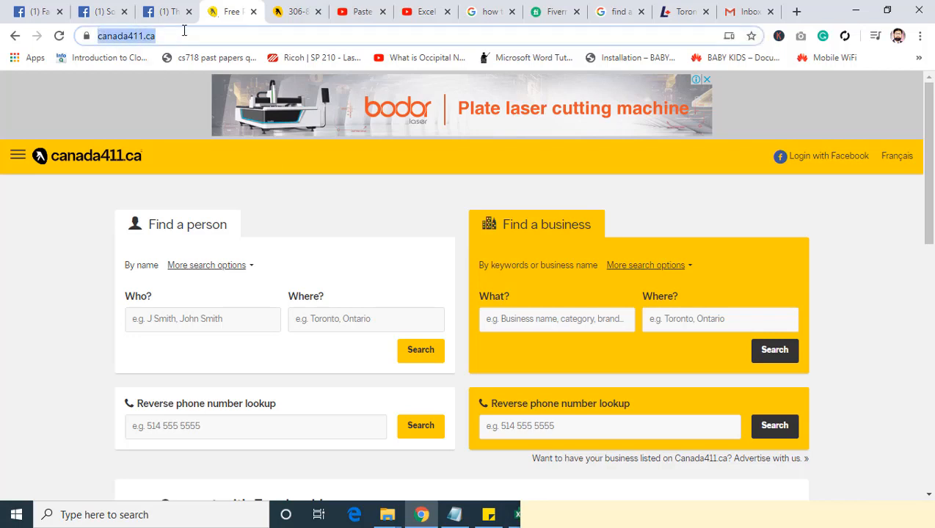
{"action": "left_click", "coordinate": [202, 35]}
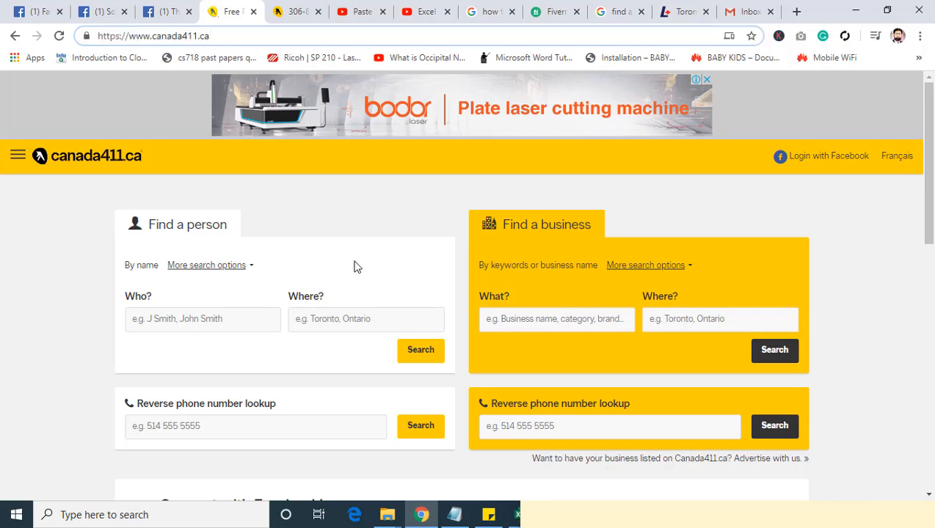
{"action": "left_click", "coordinate": [208, 222]}
{"action": "left_click_drag", "start_coordinate": [155, 224], "coordinate": [261, 241]}
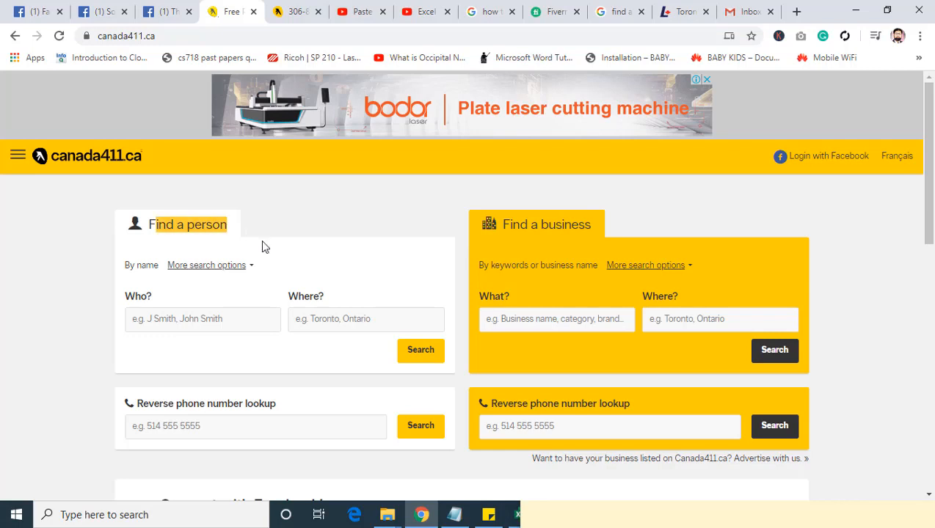
{"action": "left_click", "coordinate": [262, 241]}
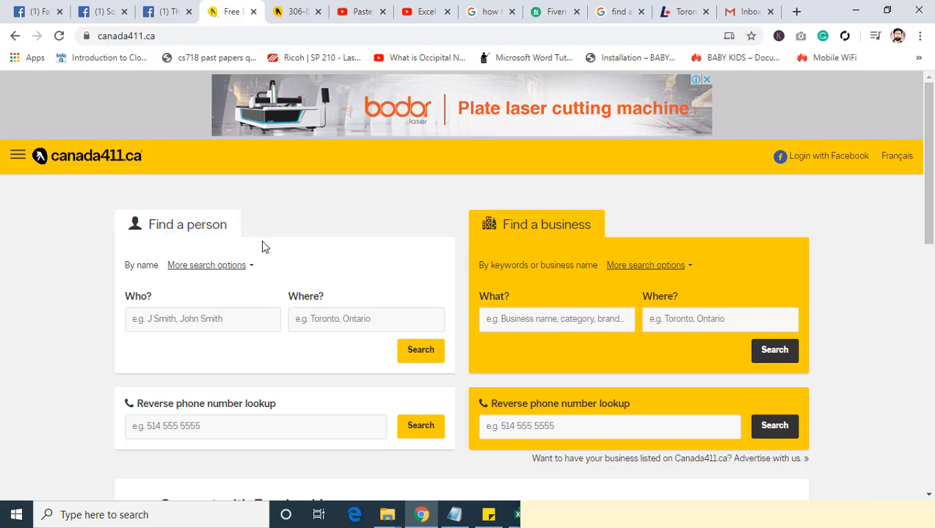
Step: Search the person directory for "a" in Saskatchewan, copying the province name from the Notepad note
{"action": "left_click", "coordinate": [155, 321]}
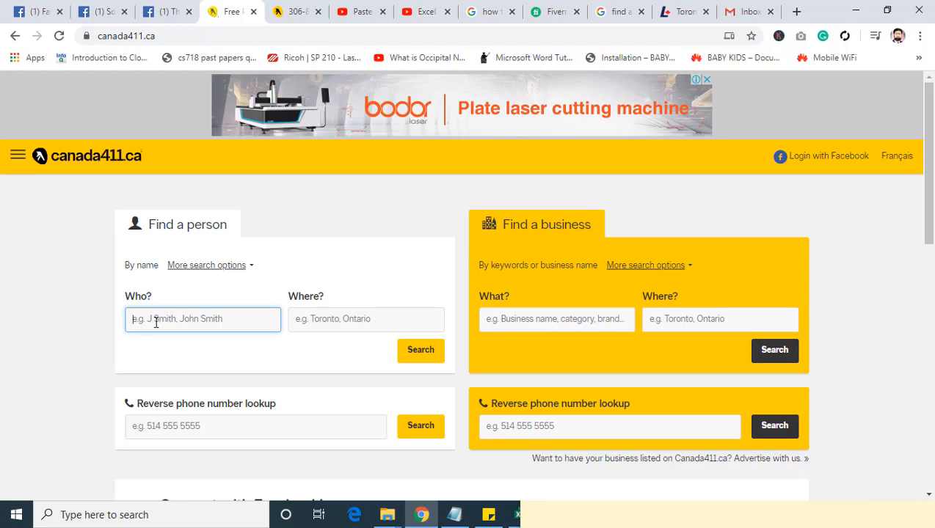
{"action": "type", "text": "a"}
{"action": "left_click", "coordinate": [455, 513]}
{"action": "left_click_drag", "start_coordinate": [652, 195], "coordinate": [564, 198]}
{"action": "key", "text": "ctrl+c"}
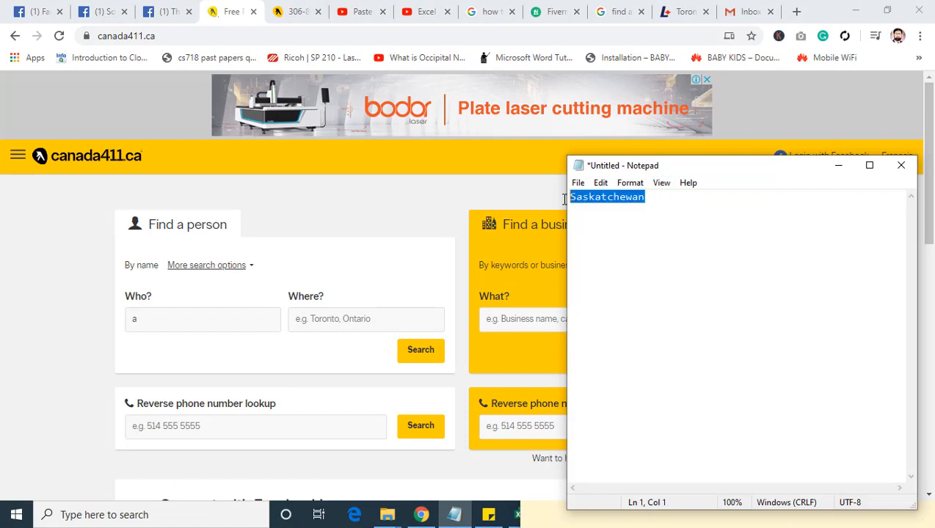
{"action": "left_click", "coordinate": [312, 323]}
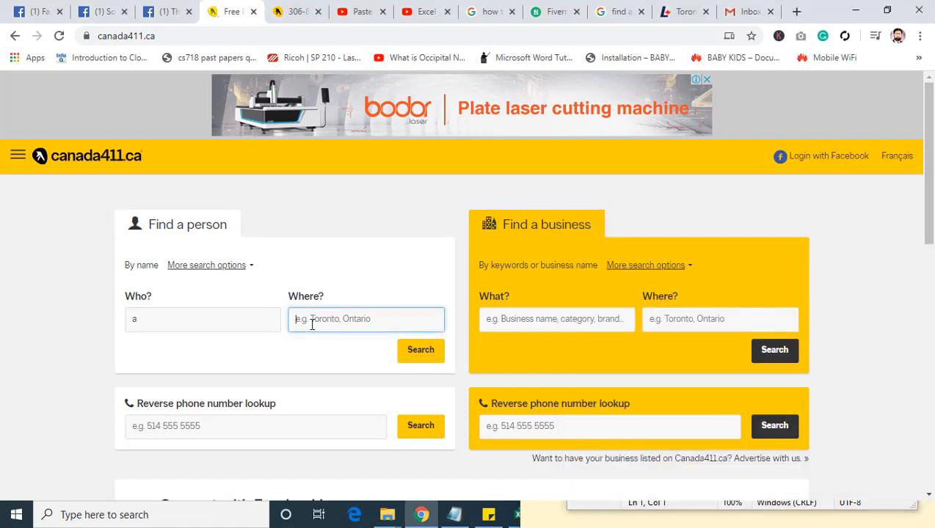
{"action": "key", "text": "ctrl+v"}
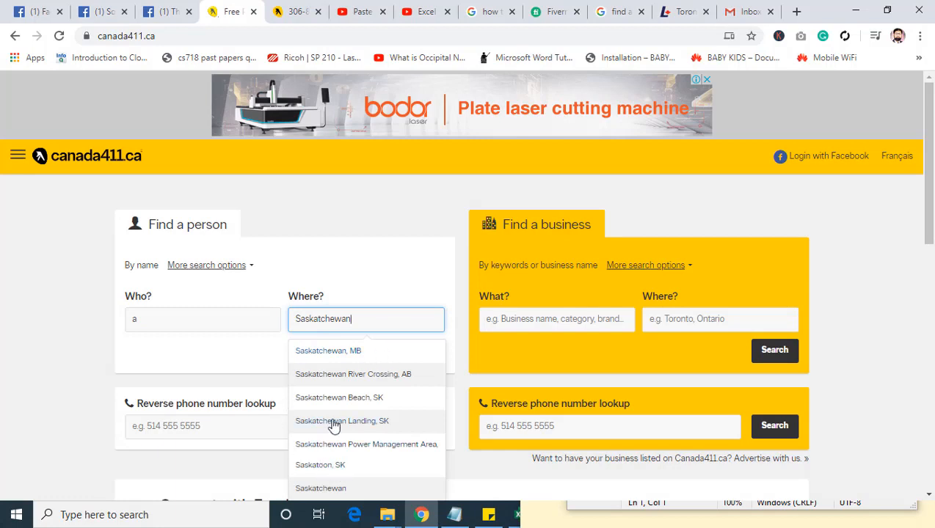
{"action": "scroll", "coordinate": [334, 425], "scroll_direction": "down", "scroll_amount": 1}
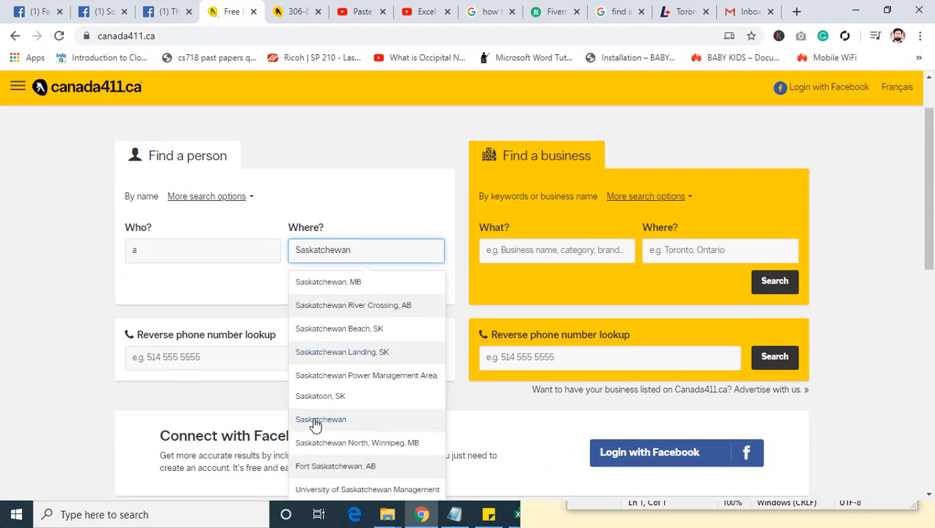
{"action": "left_click", "coordinate": [309, 423]}
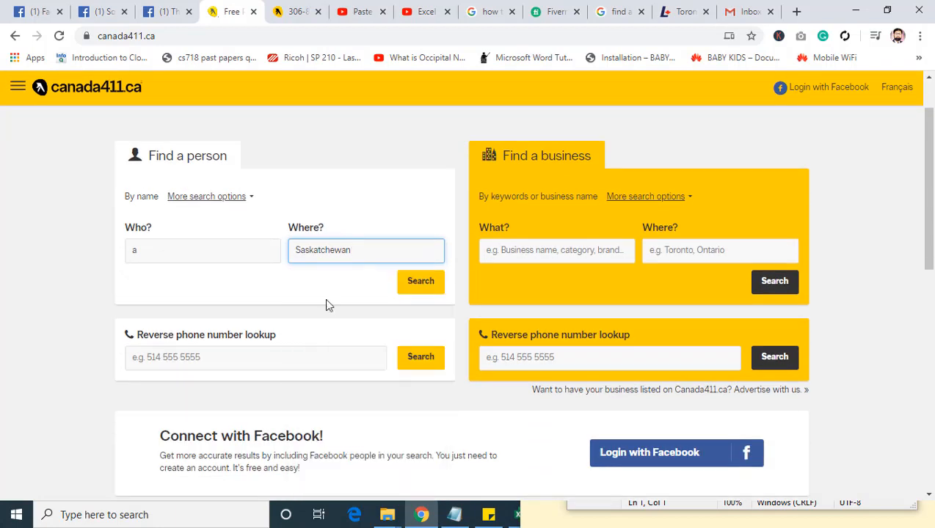
{"action": "left_click", "coordinate": [416, 284]}
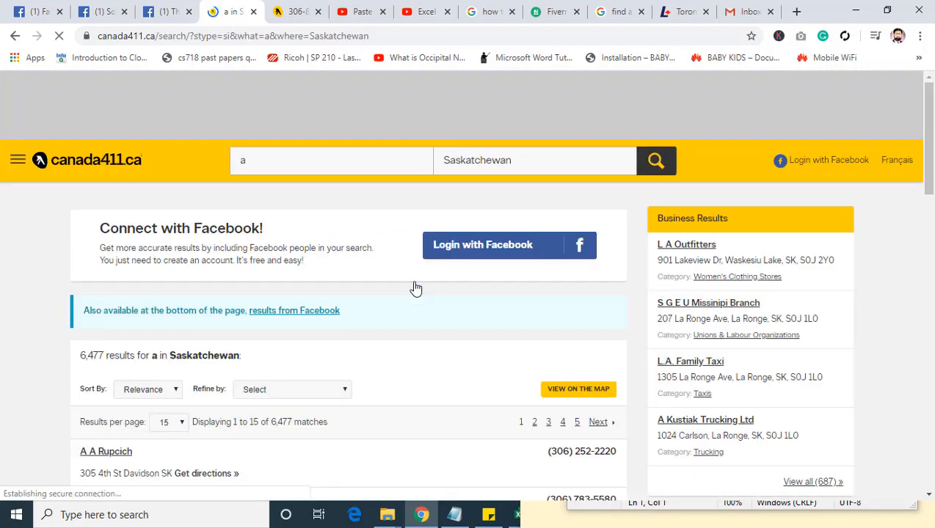
Step: Set the person search results to show 25 per page
{"action": "scroll", "coordinate": [416, 288], "scroll_direction": "down", "scroll_amount": 3}
{"action": "left_click_drag", "start_coordinate": [80, 217], "coordinate": [102, 216]}
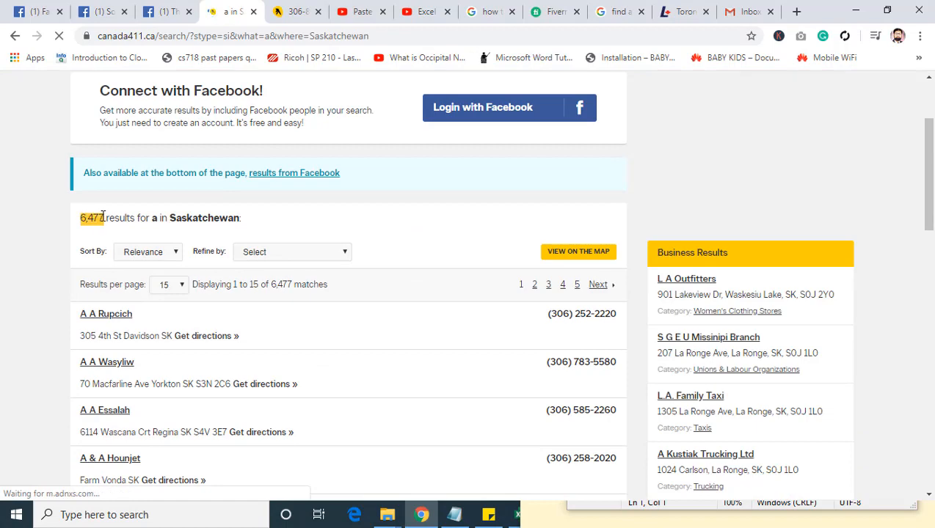
{"action": "scroll", "coordinate": [377, 367], "scroll_direction": "down", "scroll_amount": 5}
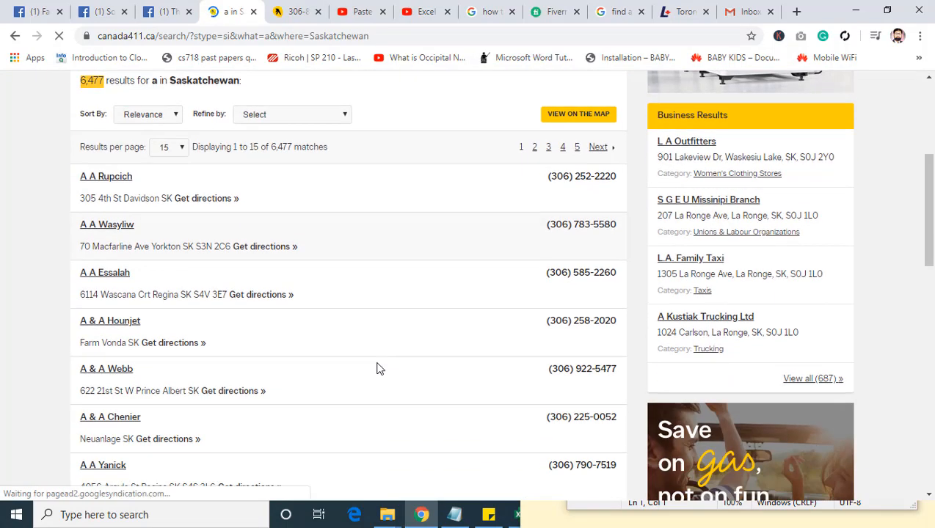
{"action": "scroll", "coordinate": [378, 367], "scroll_direction": "down", "scroll_amount": 5}
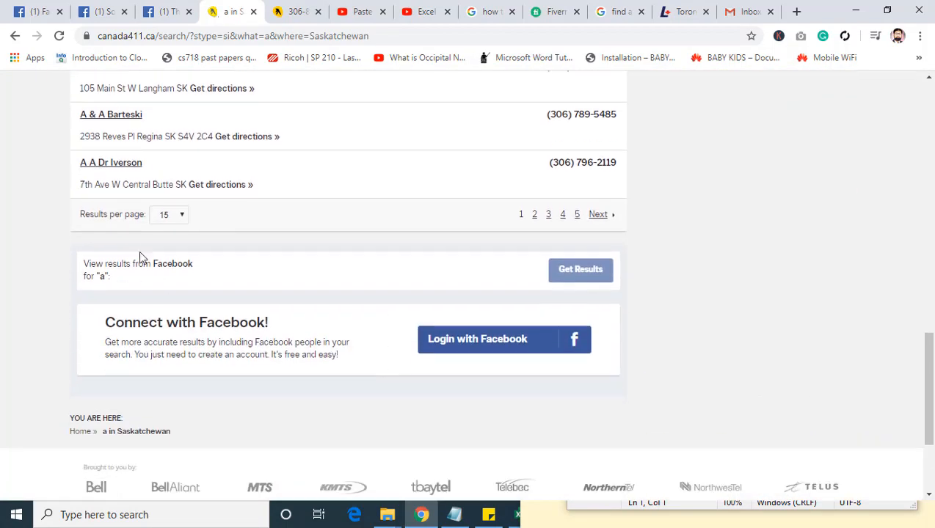
{"action": "left_click", "coordinate": [180, 214]}
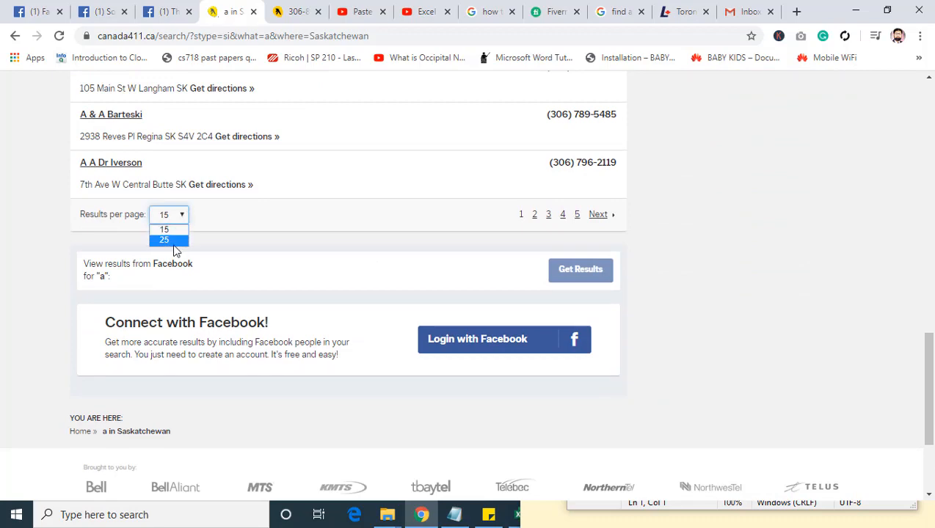
{"action": "left_click", "coordinate": [175, 239]}
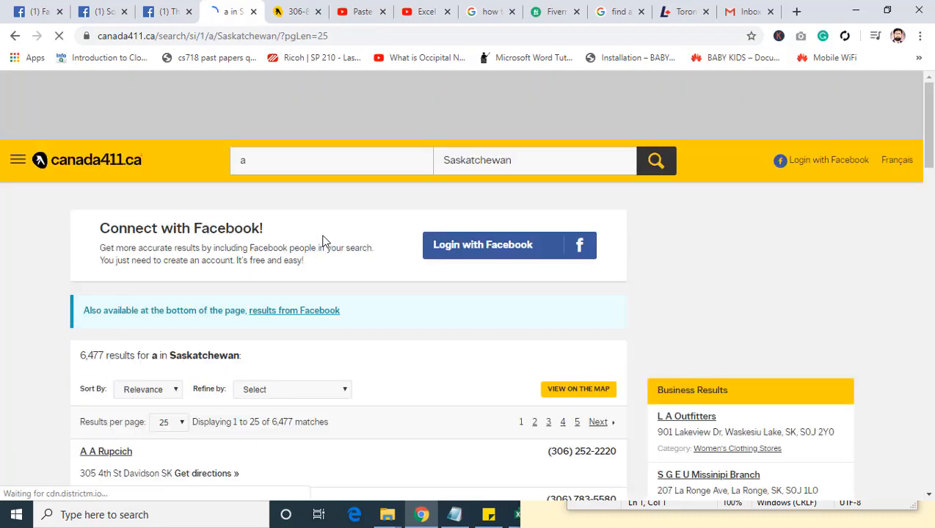
Step: Copy all listings on the first results page and paste them into Excel's Sheet2 from cell A1, matching the destination formatting
{"action": "scroll", "coordinate": [321, 244], "scroll_direction": "down", "scroll_amount": 2}
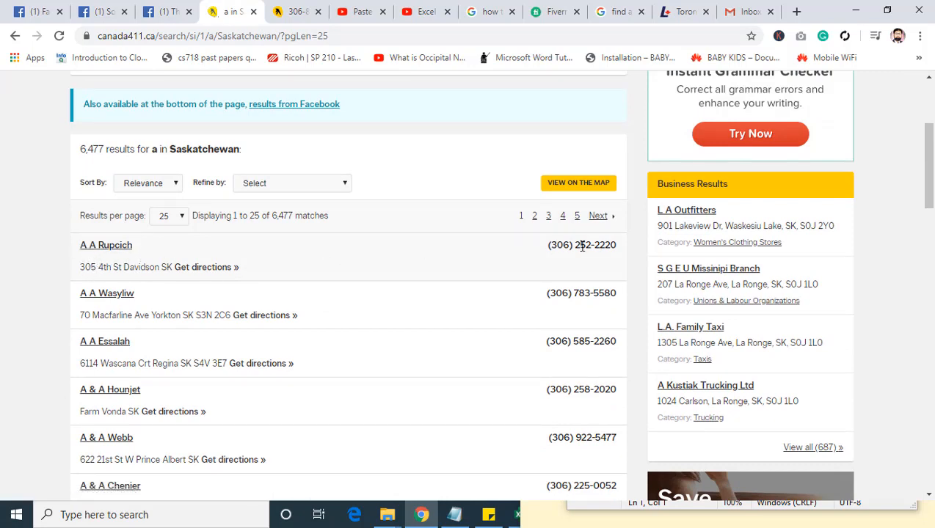
{"action": "left_click_drag", "start_coordinate": [75, 245], "coordinate": [314, 273]}
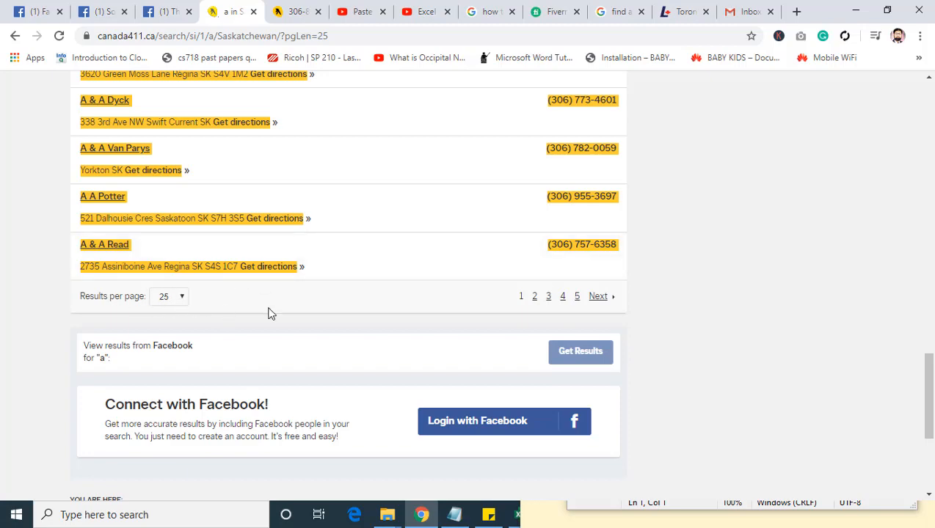
{"action": "left_click", "coordinate": [516, 514]}
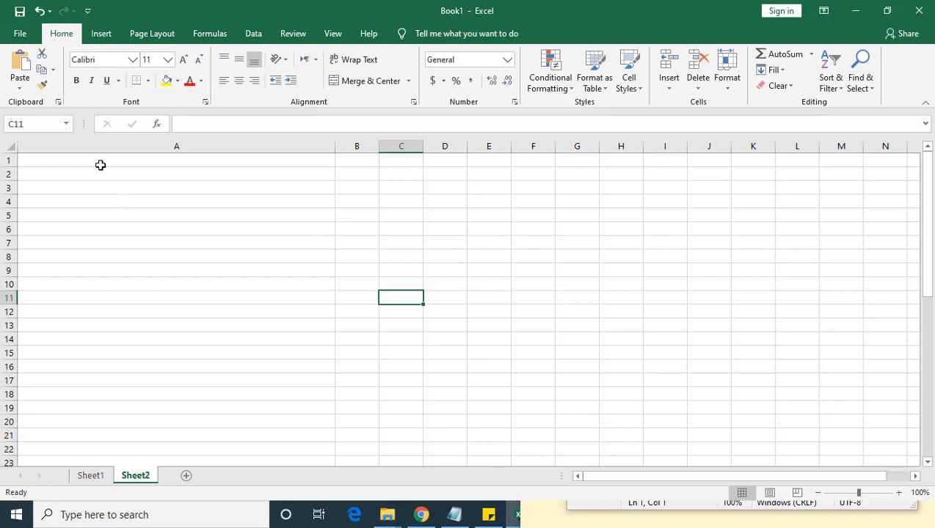
{"action": "left_click", "coordinate": [98, 160]}
{"action": "left_click", "coordinate": [16, 89]}
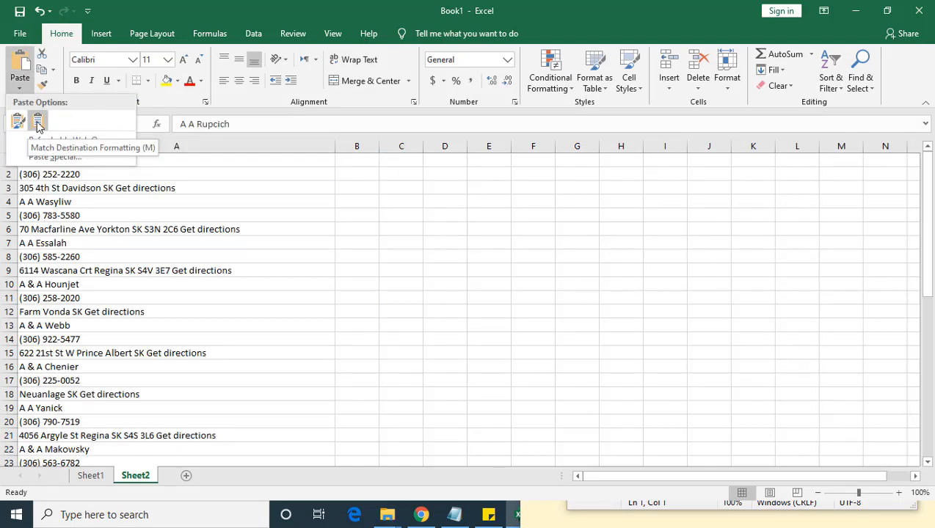
{"action": "left_click", "coordinate": [38, 125]}
Step: Check how the names, phone numbers and addresses are arranged in the pasted rows of column A
{"action": "left_click", "coordinate": [101, 267]}
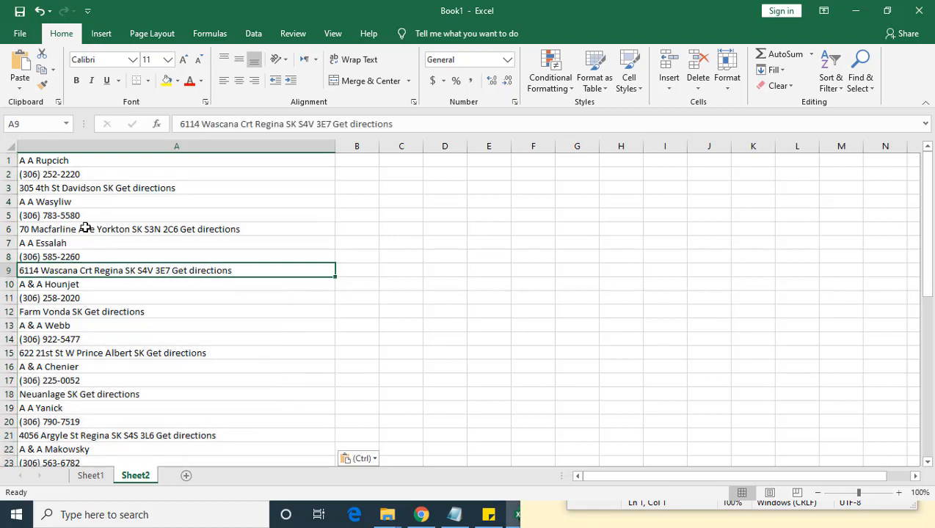
{"action": "left_click", "coordinate": [75, 163]}
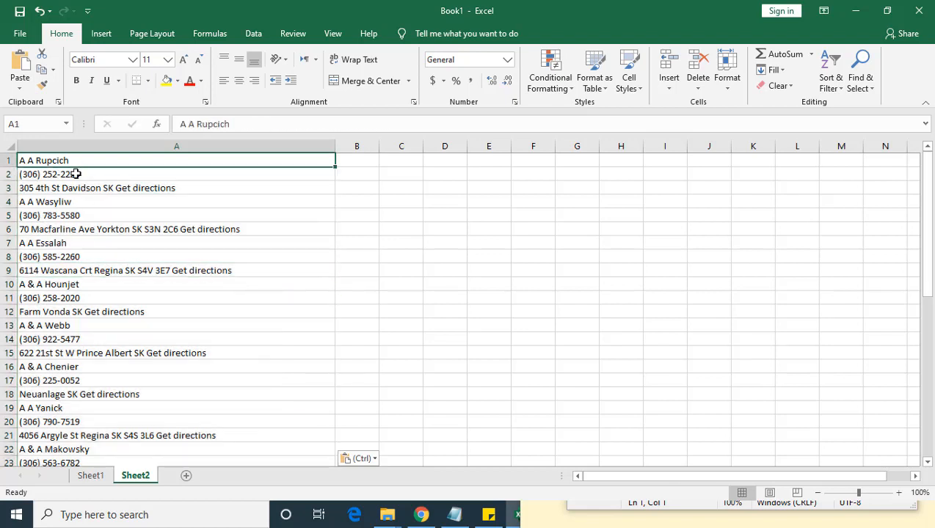
{"action": "left_click", "coordinate": [78, 175]}
{"action": "left_click", "coordinate": [81, 188]}
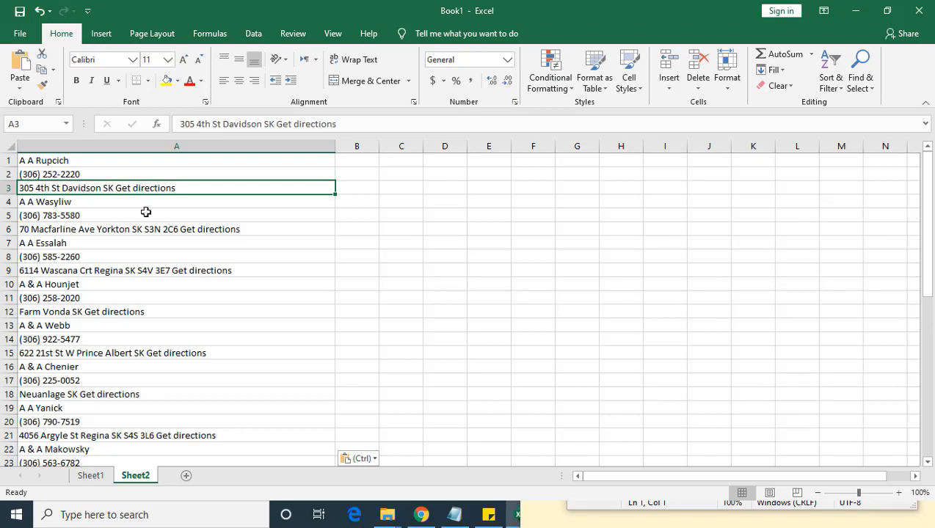
{"action": "scroll", "coordinate": [269, 351], "scroll_direction": "down", "scroll_amount": 9}
{"action": "scroll", "coordinate": [270, 351], "scroll_direction": "down", "scroll_amount": 5}
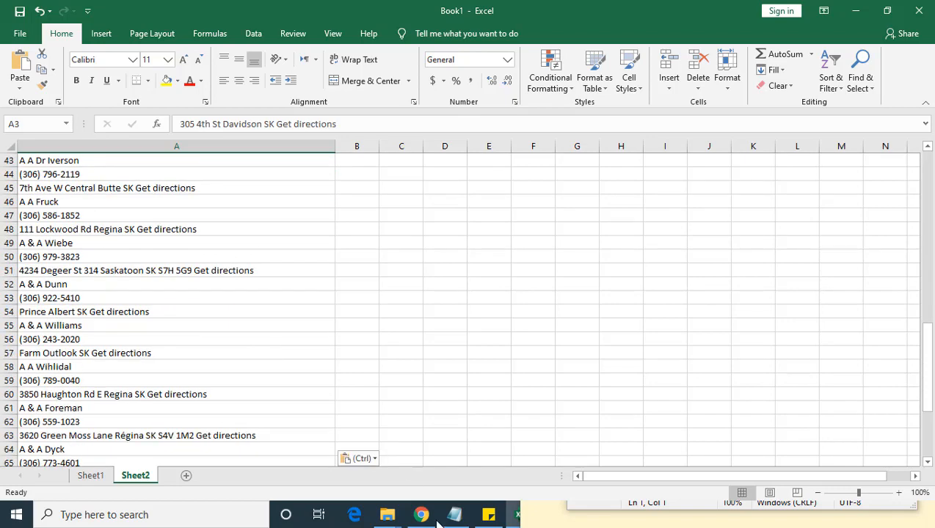
Step: Switch back to Chrome, open page 2 of the search results and copy all of its listings
{"action": "left_click", "coordinate": [421, 514]}
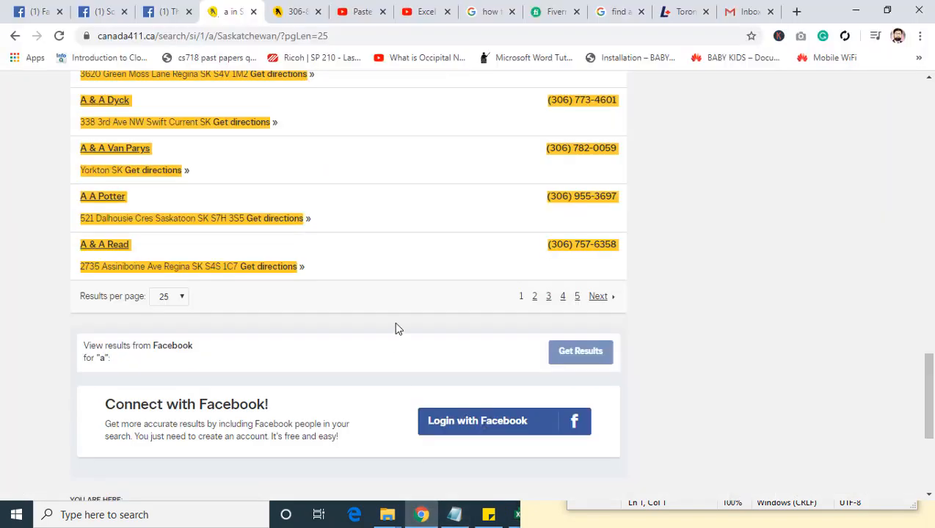
{"action": "left_click", "coordinate": [534, 297]}
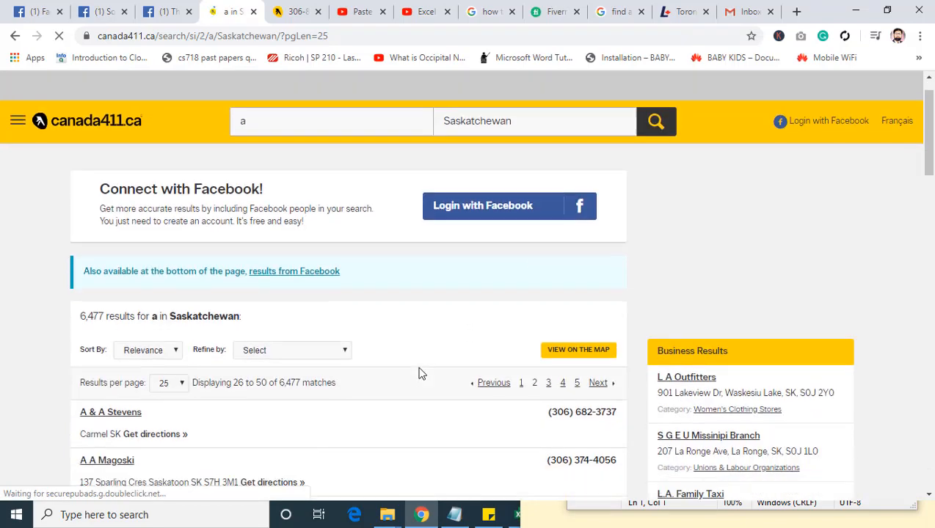
{"action": "scroll", "coordinate": [419, 374], "scroll_direction": "down", "scroll_amount": 20}
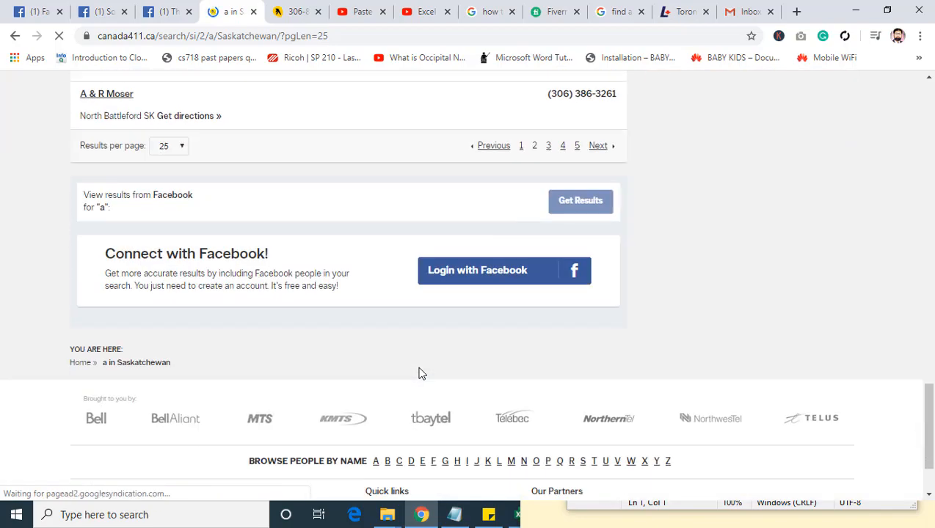
{"action": "scroll", "coordinate": [419, 373], "scroll_direction": "up", "scroll_amount": 15}
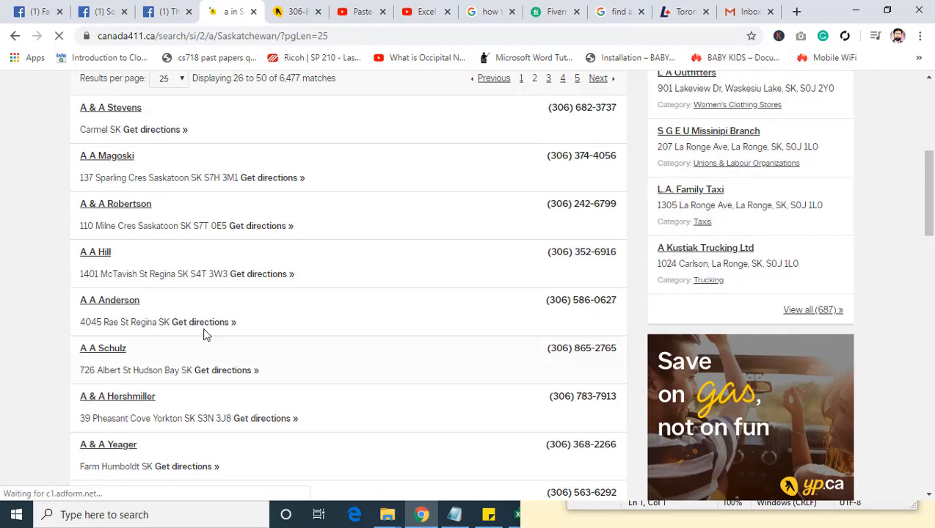
{"action": "scroll", "coordinate": [205, 334], "scroll_direction": "up", "scroll_amount": 4}
{"action": "left_click_drag", "start_coordinate": [74, 383], "coordinate": [261, 444]}
{"action": "left_click_drag", "start_coordinate": [79, 378], "coordinate": [309, 367]}
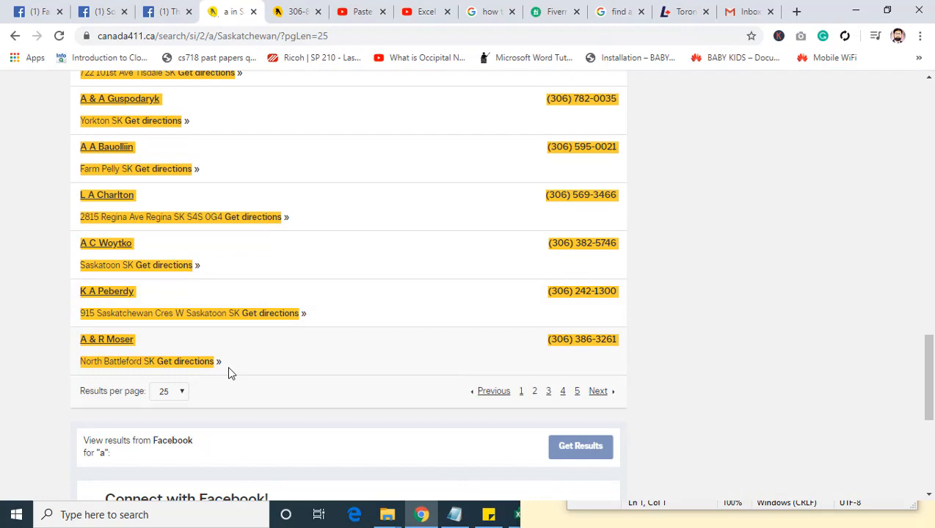
Step: Paste the second page's listings into Excel's Sheet2 from cell A76, matching the destination formatting, and look over the combined list
{"action": "left_click", "coordinate": [517, 514]}
{"action": "scroll", "coordinate": [280, 376], "scroll_direction": "down", "scroll_amount": 5}
{"action": "scroll", "coordinate": [280, 375], "scroll_direction": "down", "scroll_amount": 3}
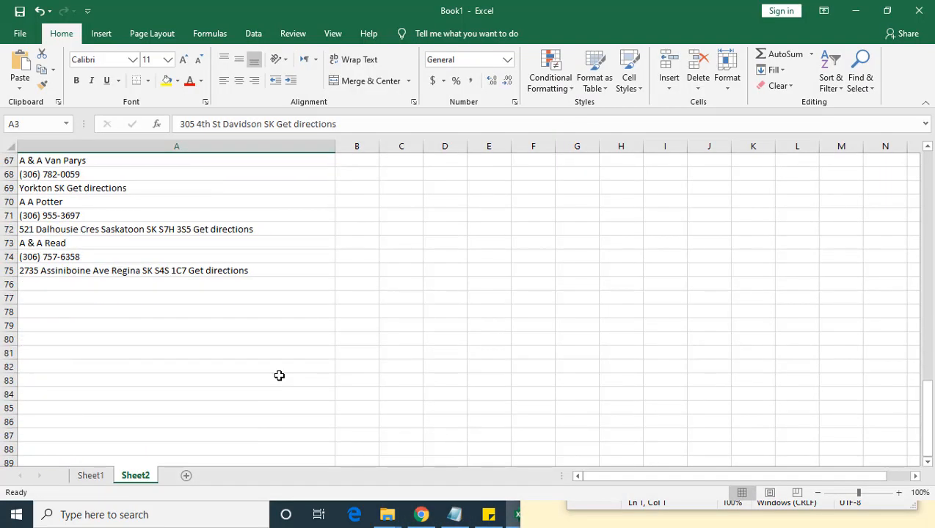
{"action": "left_click", "coordinate": [33, 285]}
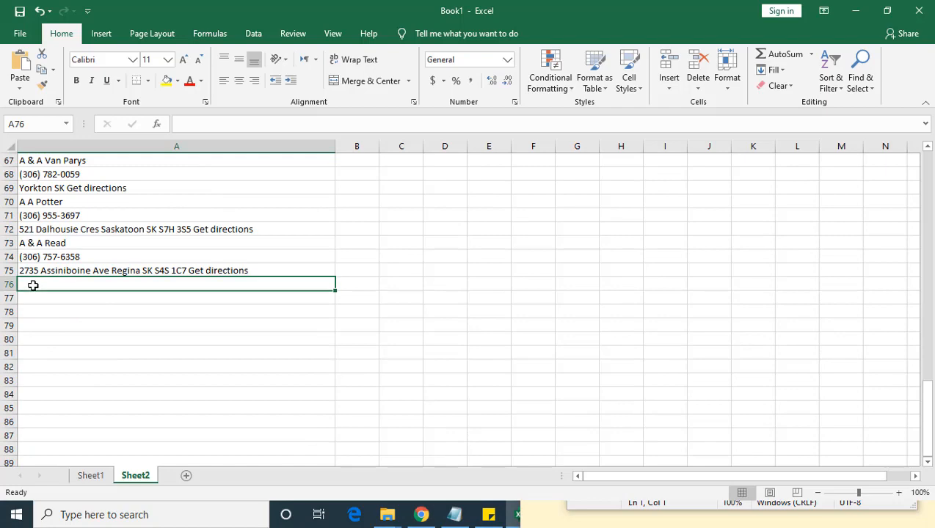
{"action": "left_click", "coordinate": [21, 94]}
{"action": "left_click", "coordinate": [35, 121]}
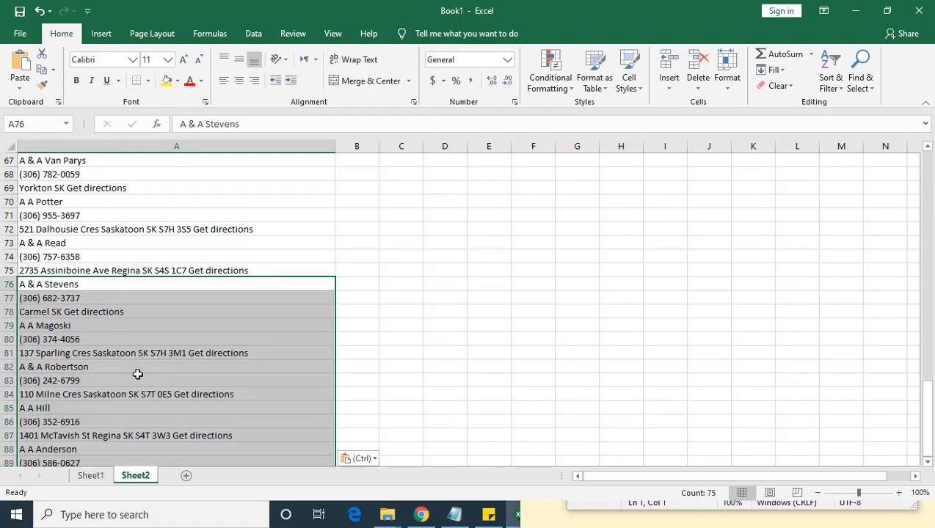
{"action": "scroll", "coordinate": [226, 416], "scroll_direction": "up", "scroll_amount": 20}
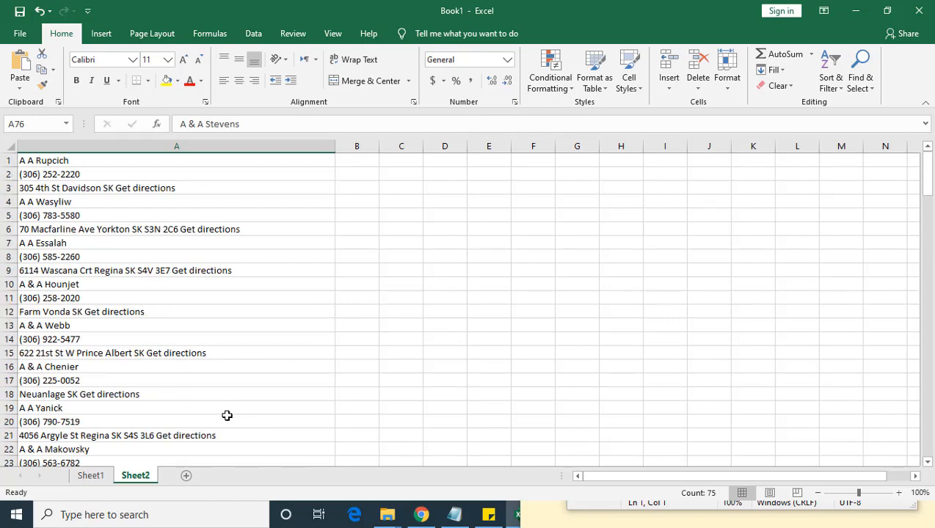
{"action": "scroll", "coordinate": [202, 352], "scroll_direction": "down", "scroll_amount": 7}
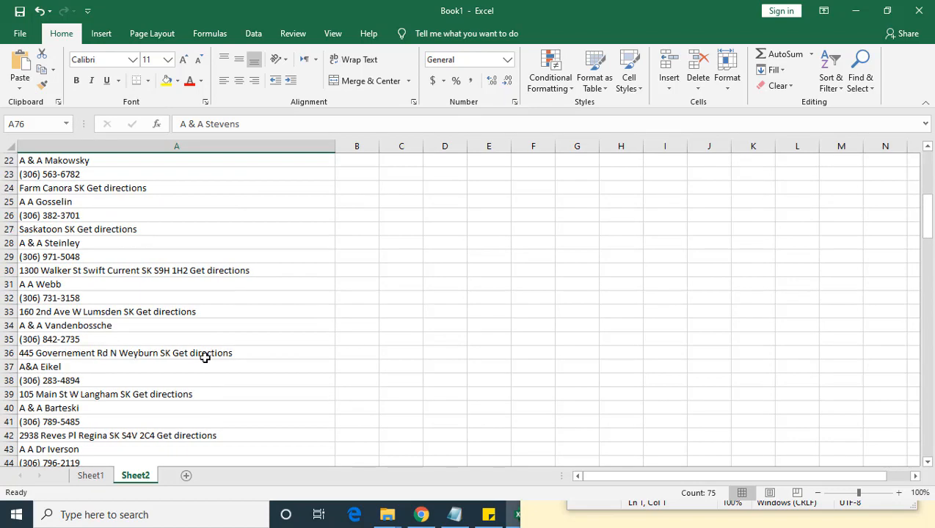
{"action": "scroll", "coordinate": [205, 357], "scroll_direction": "up", "scroll_amount": 7}
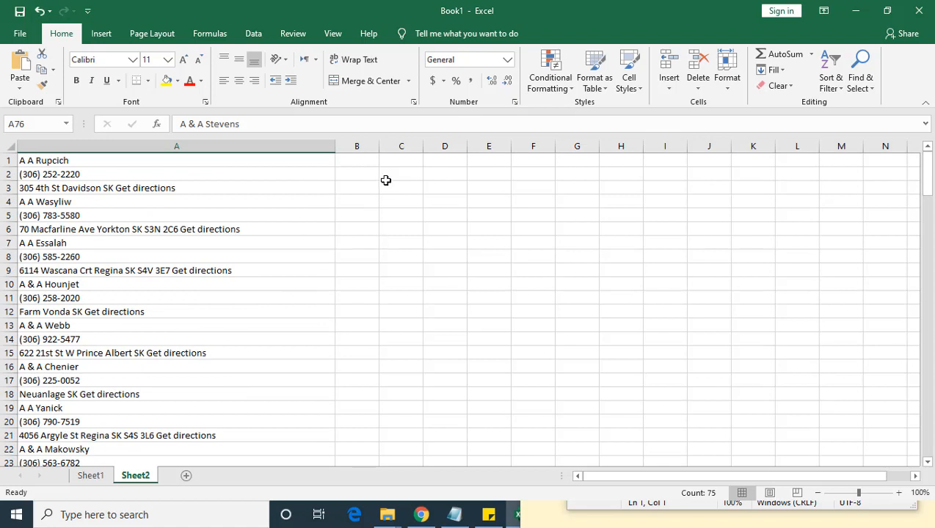
Step: Remove the text "Get directions" from all addresses in Sheet2 by replacing every occurrence with nothing
{"action": "left_click", "coordinate": [353, 160]}
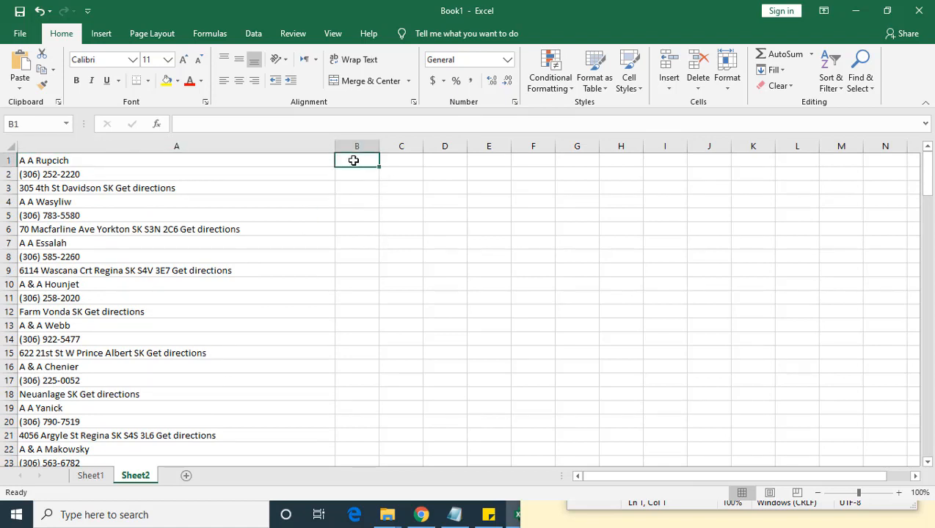
{"action": "left_click", "coordinate": [45, 161]}
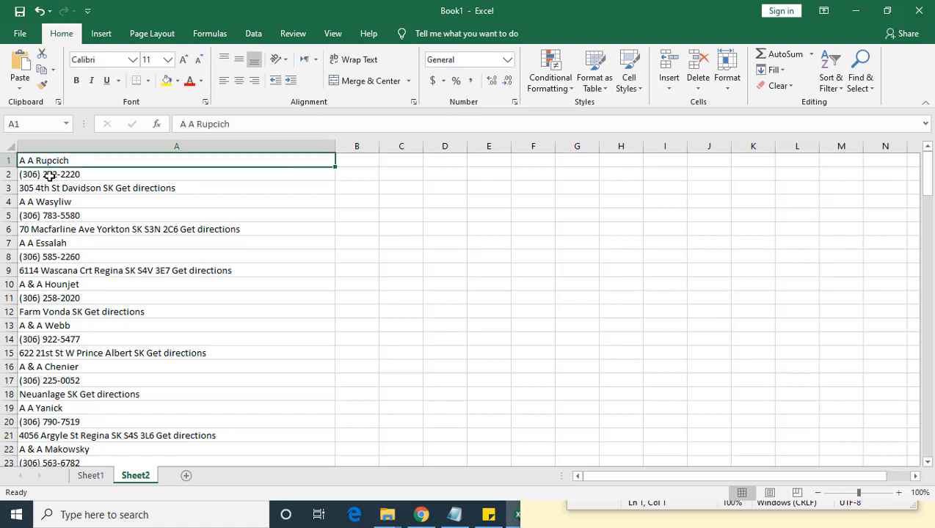
{"action": "left_click", "coordinate": [49, 174]}
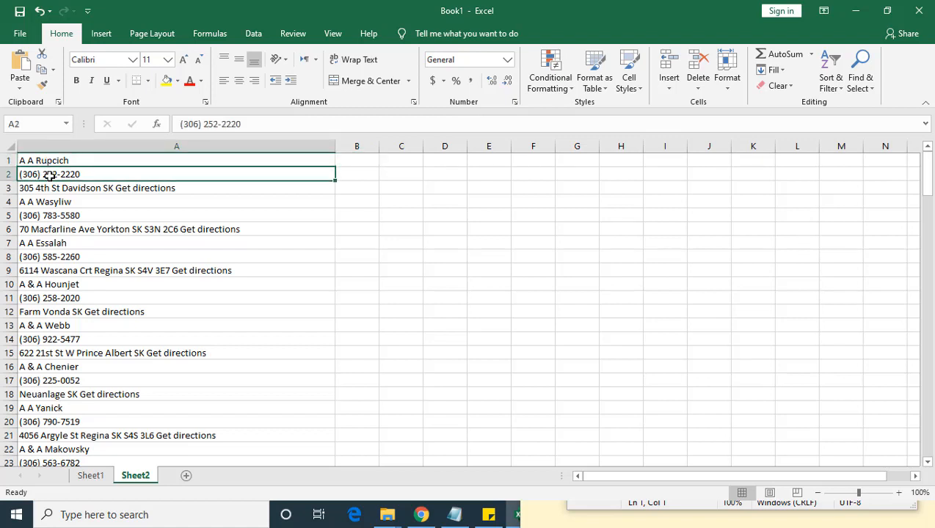
{"action": "left_click", "coordinate": [53, 188]}
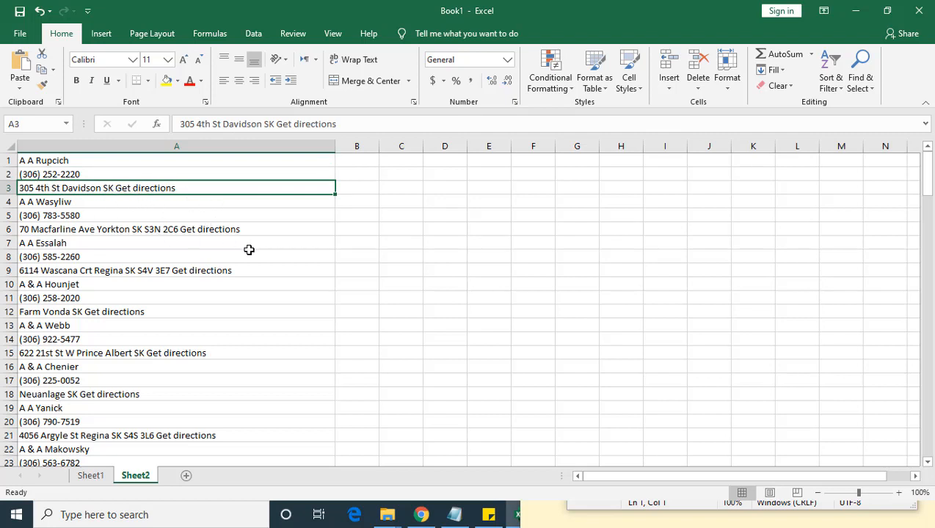
{"action": "key", "text": "ctrl+f"}
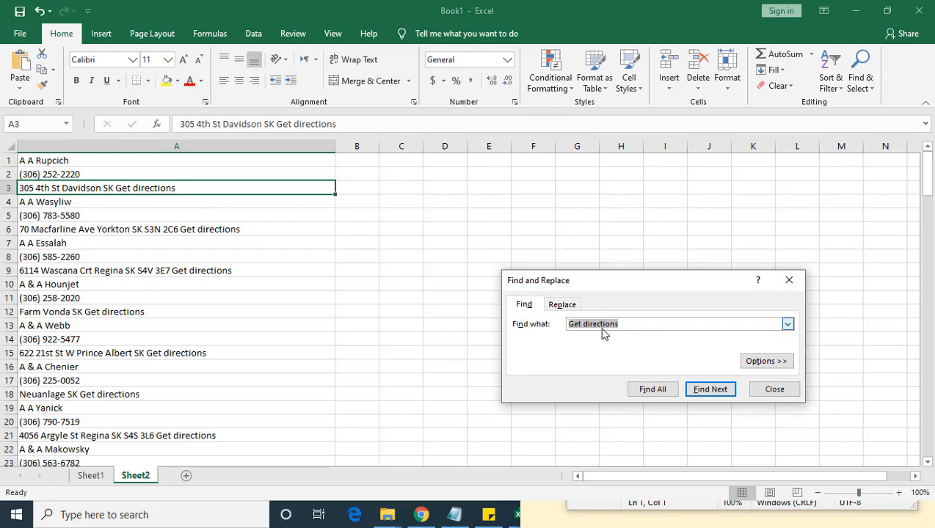
{"action": "left_click", "coordinate": [564, 305]}
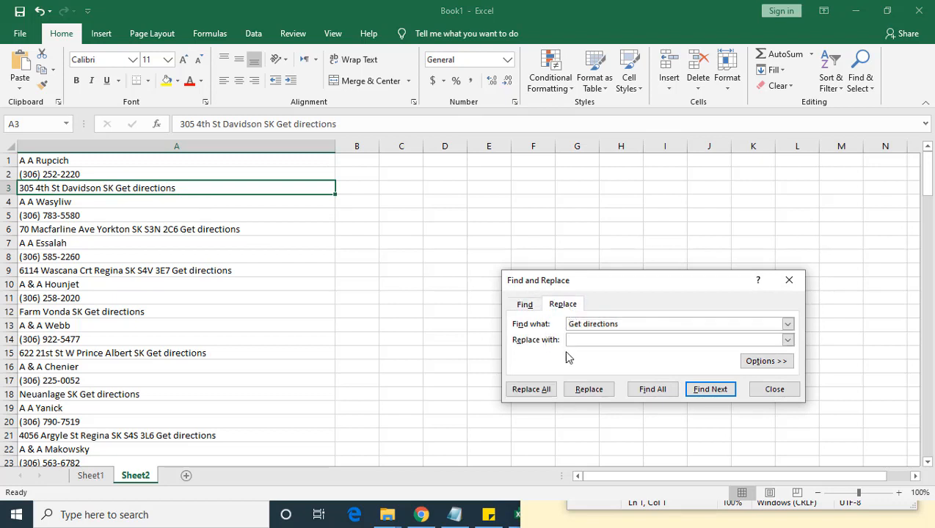
{"action": "left_click", "coordinate": [531, 389]}
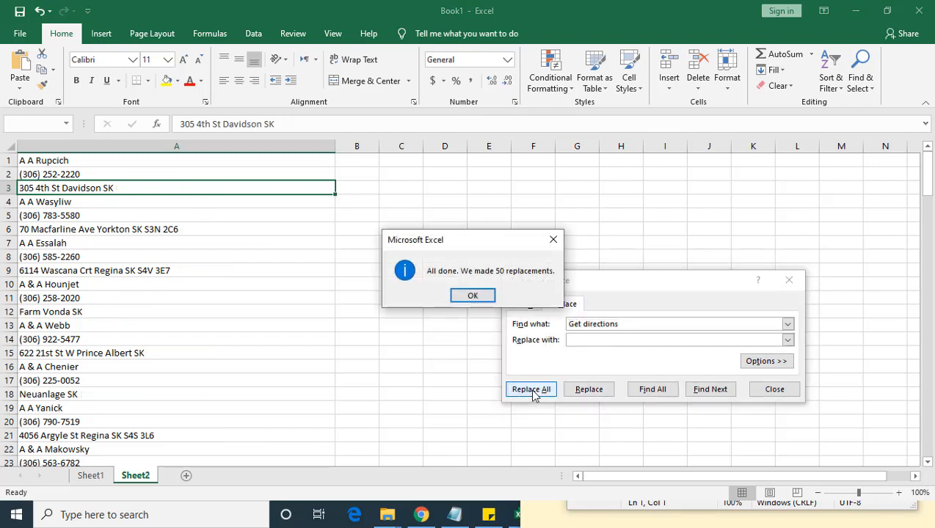
{"action": "left_click", "coordinate": [484, 299]}
{"action": "left_click", "coordinate": [774, 389]}
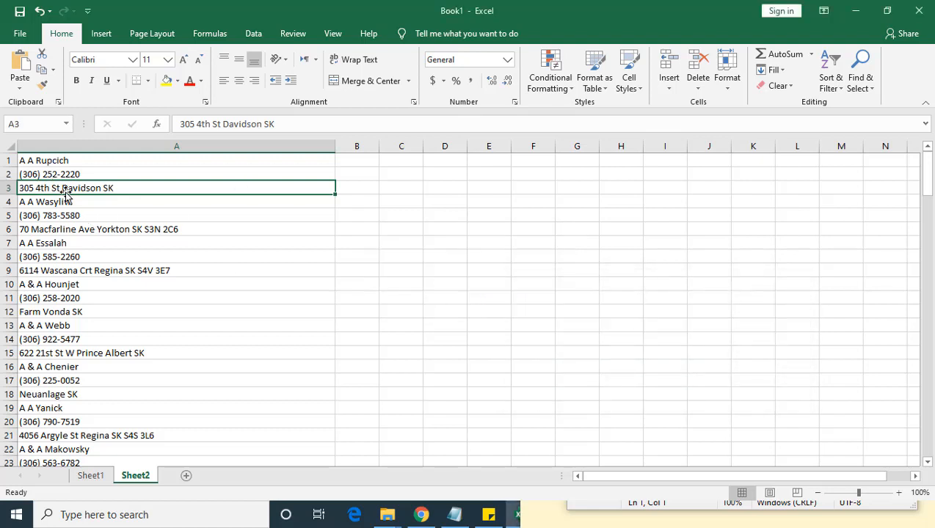
Step: Enter a CONCATENATE formula in B1 that joins the name in A1 with an empty text string
{"action": "left_click", "coordinate": [55, 162]}
{"action": "left_click", "coordinate": [52, 175]}
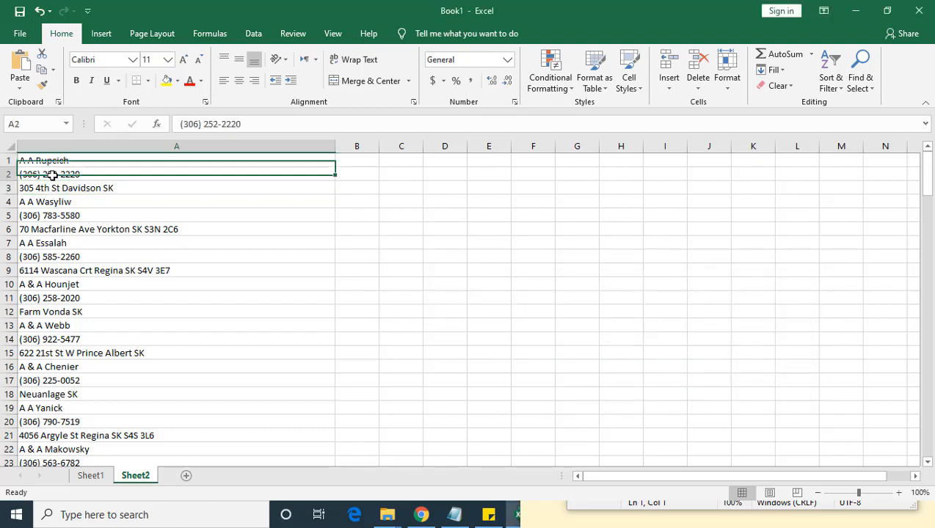
{"action": "left_click", "coordinate": [57, 189]}
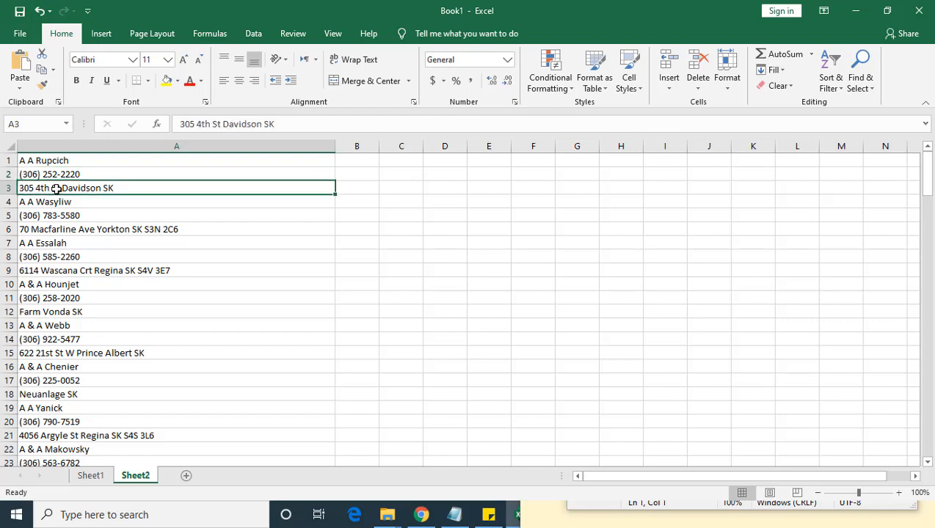
{"action": "left_click", "coordinate": [359, 159]}
{"action": "type", "text": "="}
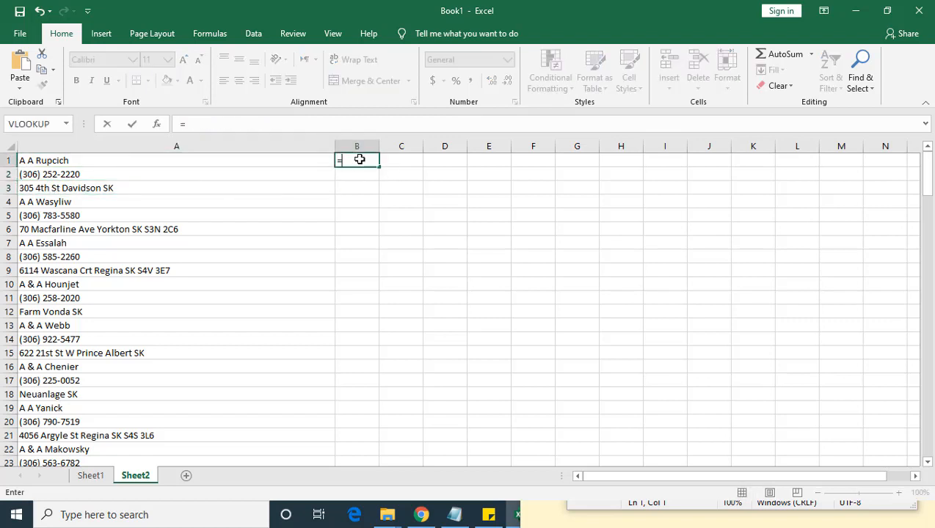
{"action": "type", "text": "conc"}
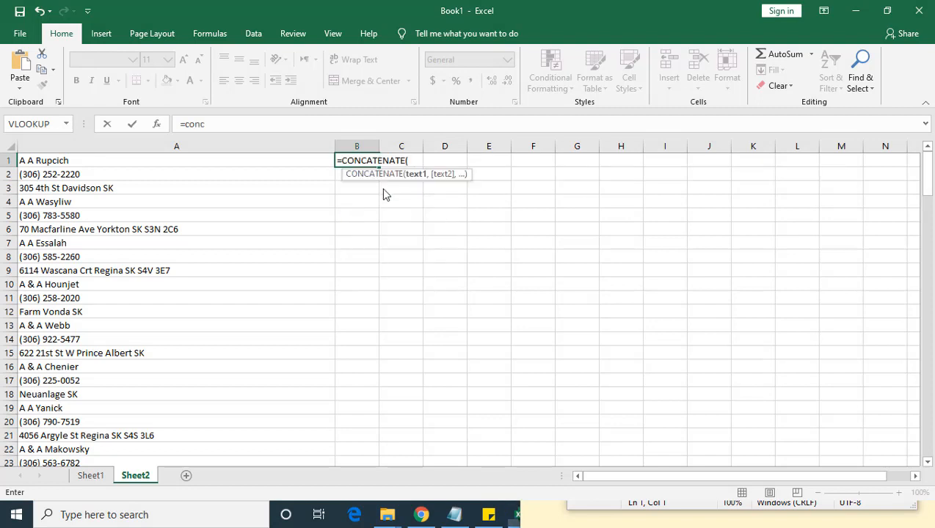
{"action": "double_click", "coordinate": [383, 188]}
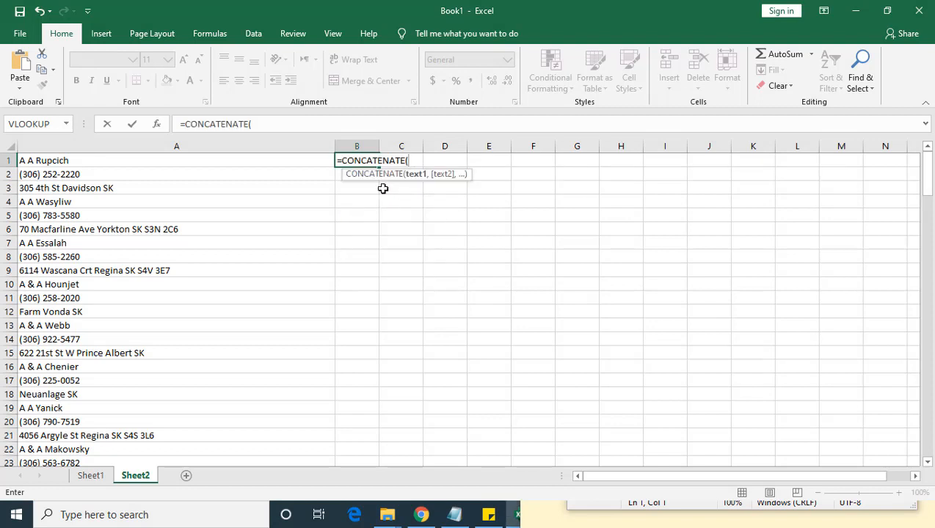
{"action": "left_click", "coordinate": [52, 160]}
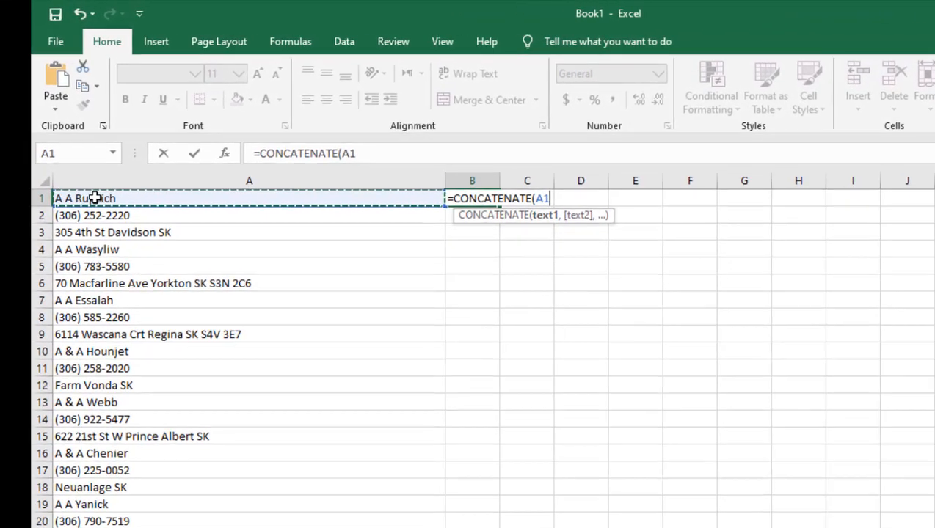
{"action": "type", "text": ","}
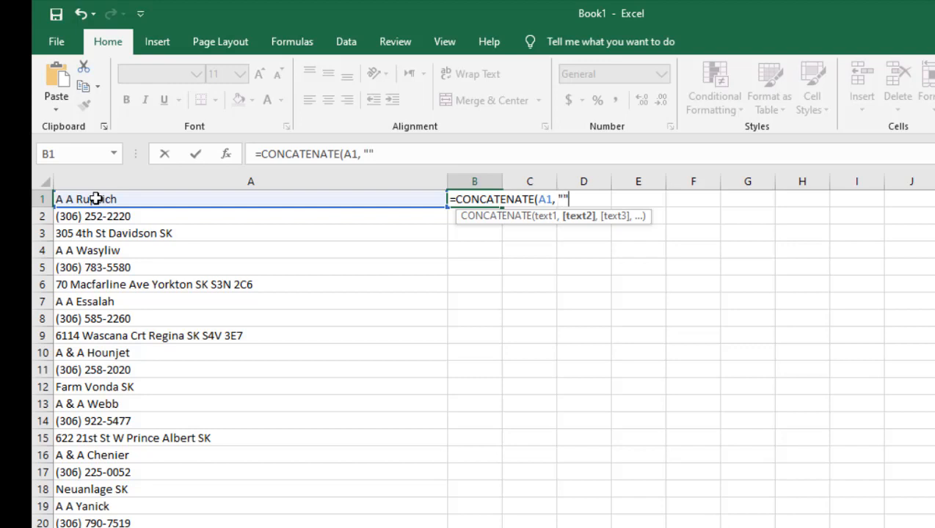
{"action": "type", "text": " \"\""}
{"action": "left_click", "coordinate": [95, 199]}
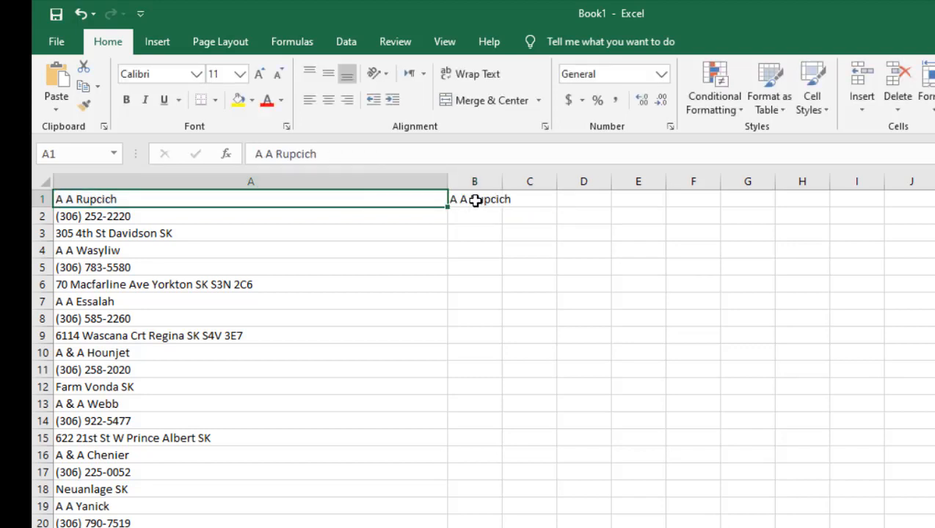
Step: Extend the formula in B1 to =CONCATENATE(A1, ",",A2,",",A3) and autofit column B to the result
{"action": "double_click", "coordinate": [476, 200]}
{"action": "left_click", "coordinate": [566, 199]}
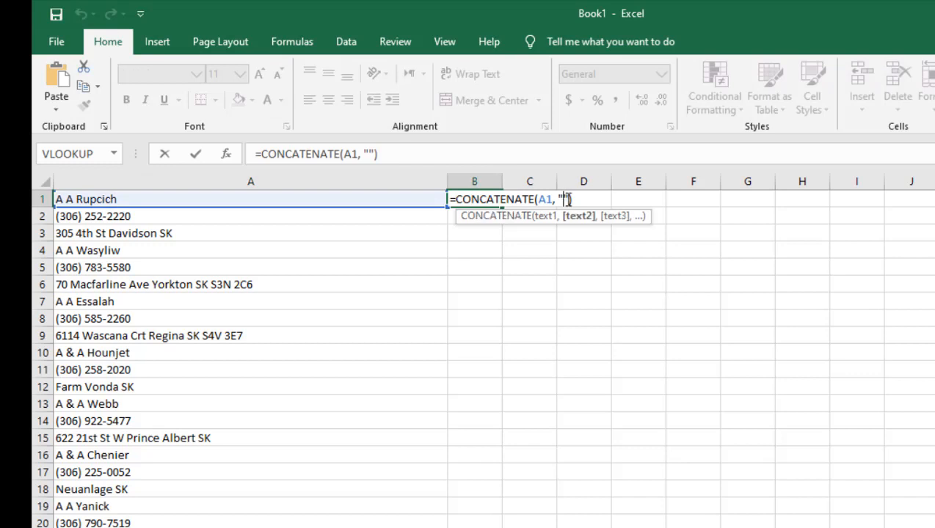
{"action": "type", "text": ",\","}
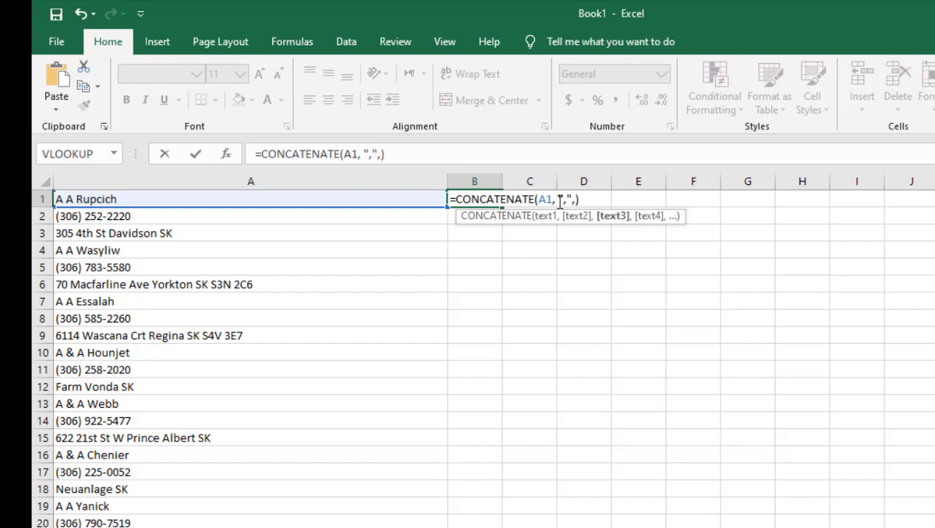
{"action": "left_click", "coordinate": [103, 217]}
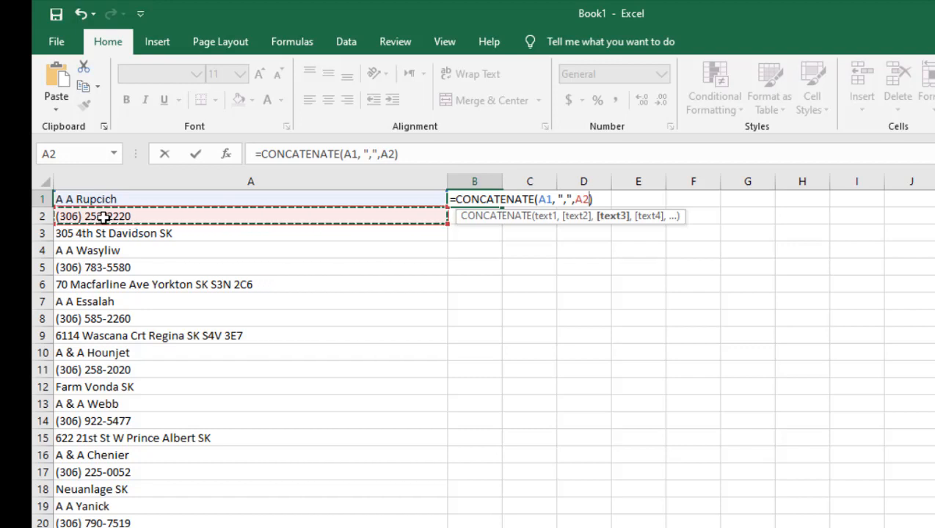
{"action": "type", "text": ","}
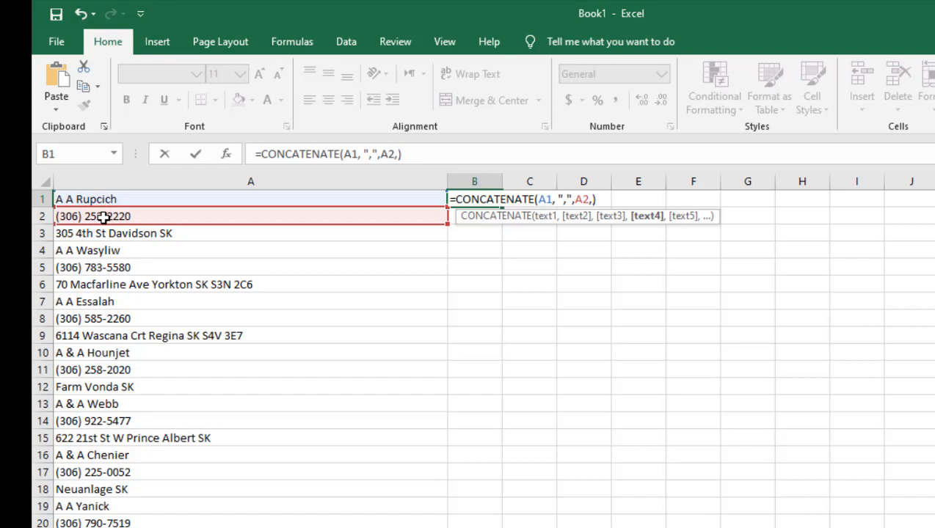
{"action": "type", "text": "\",\","}
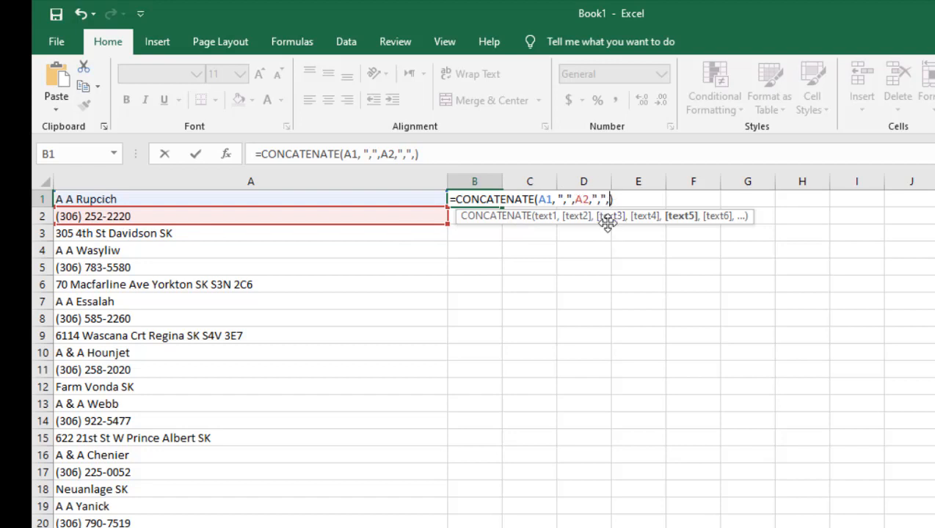
{"action": "left_click", "coordinate": [139, 233]}
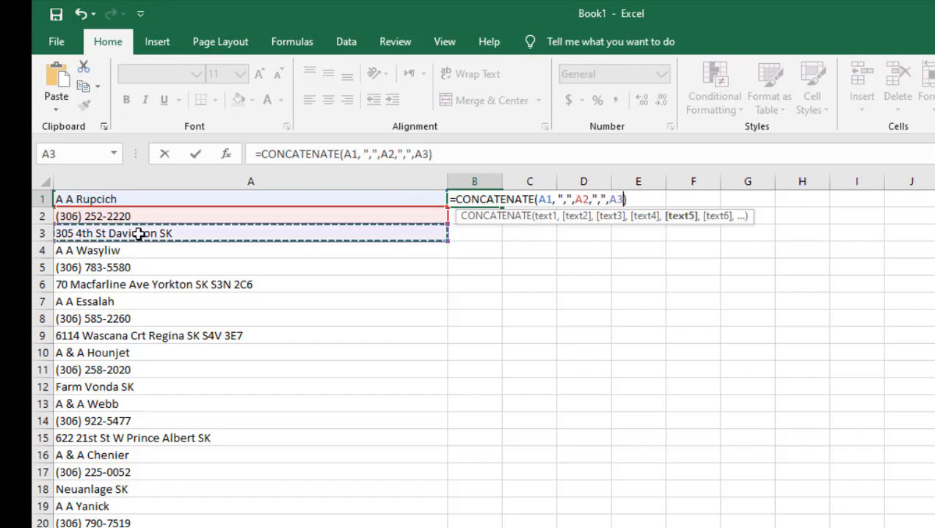
{"action": "key", "text": "Return"}
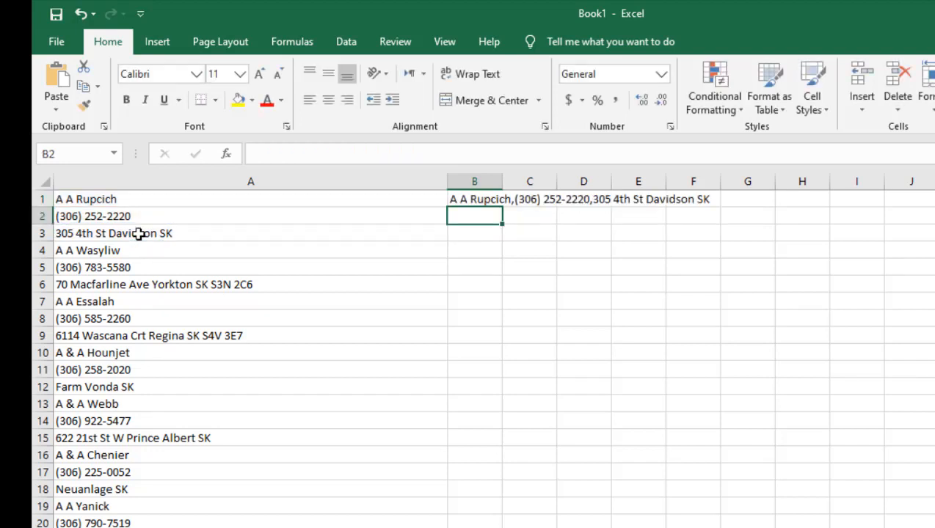
{"action": "double_click", "coordinate": [502, 178]}
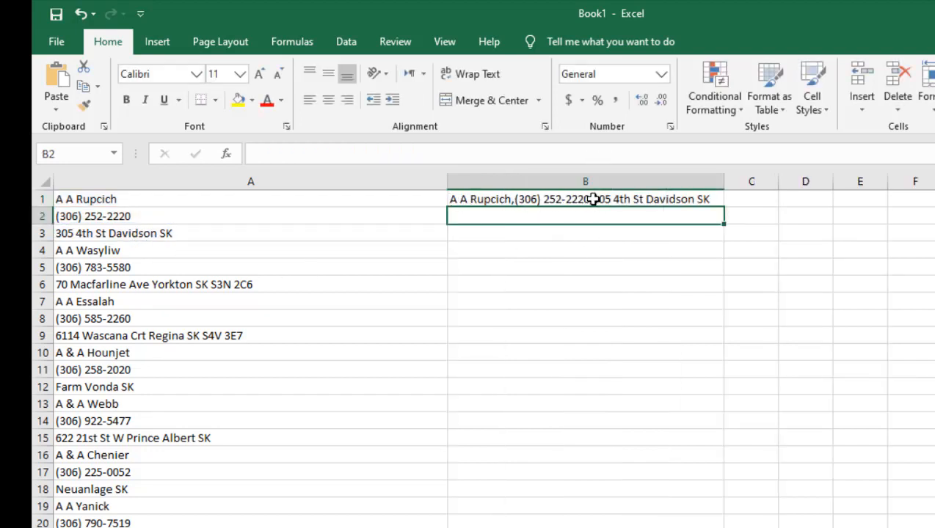
{"action": "left_click", "coordinate": [520, 199]}
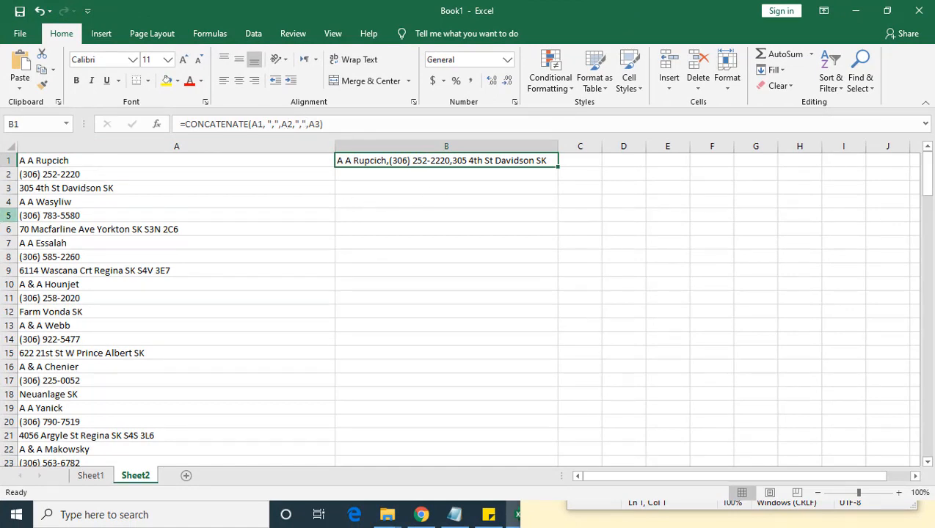
Step: Fill the three-row pattern of B1:B3 down column B to row 43, so every third row holds the formula
{"action": "left_click", "coordinate": [55, 202]}
{"action": "left_click", "coordinate": [443, 160]}
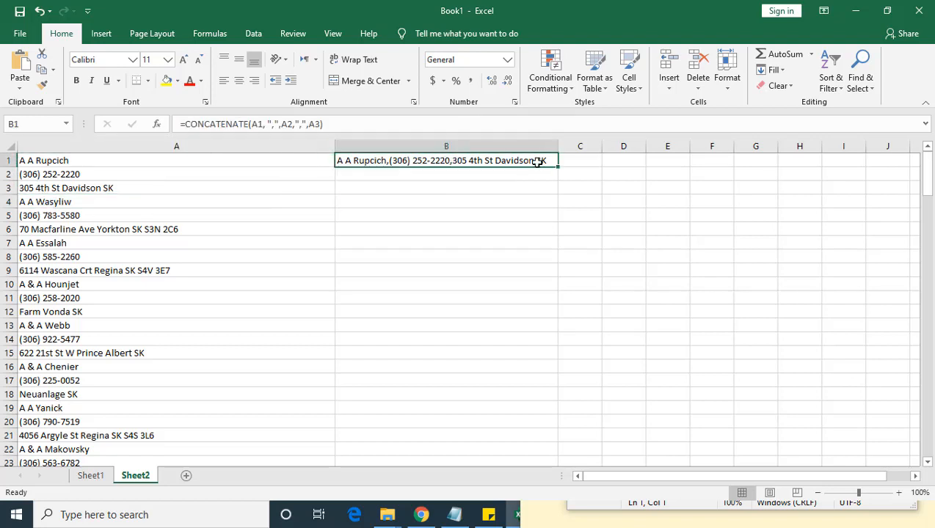
{"action": "left_click_drag", "start_coordinate": [512, 160], "coordinate": [512, 186]}
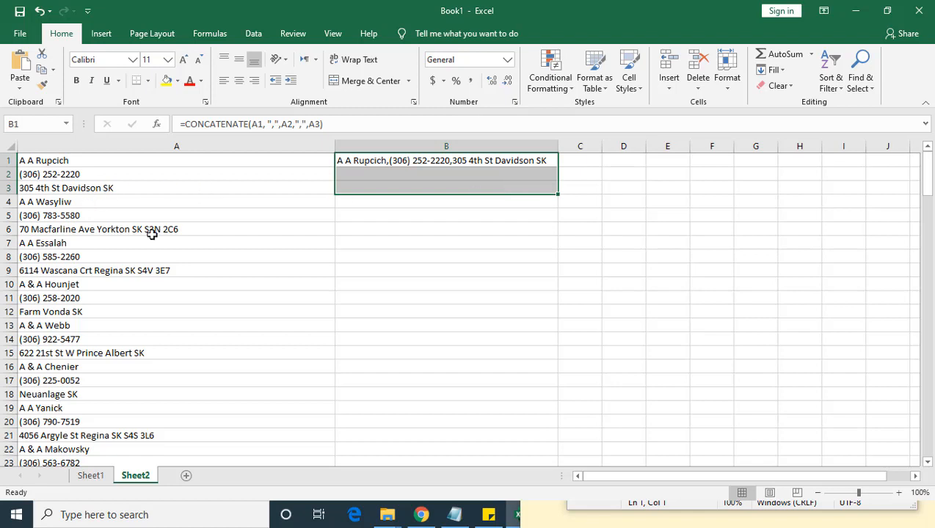
{"action": "key", "text": "ctrl+c"}
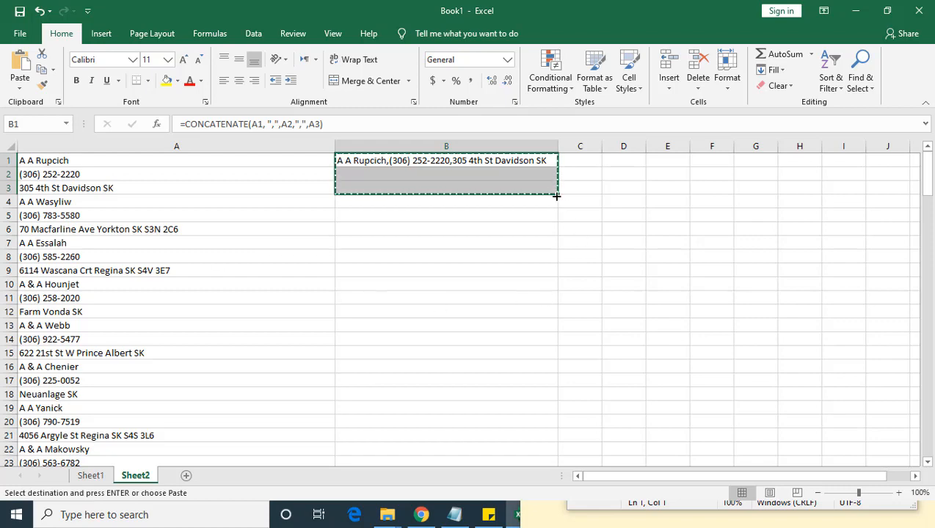
{"action": "left_click_drag", "start_coordinate": [559, 195], "coordinate": [567, 458]}
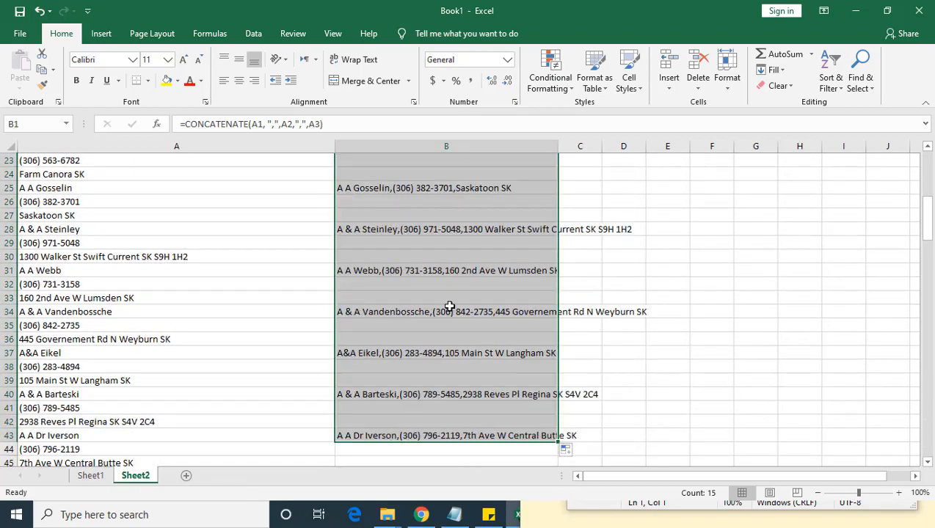
{"action": "scroll", "coordinate": [449, 307], "scroll_direction": "up", "scroll_amount": 7}
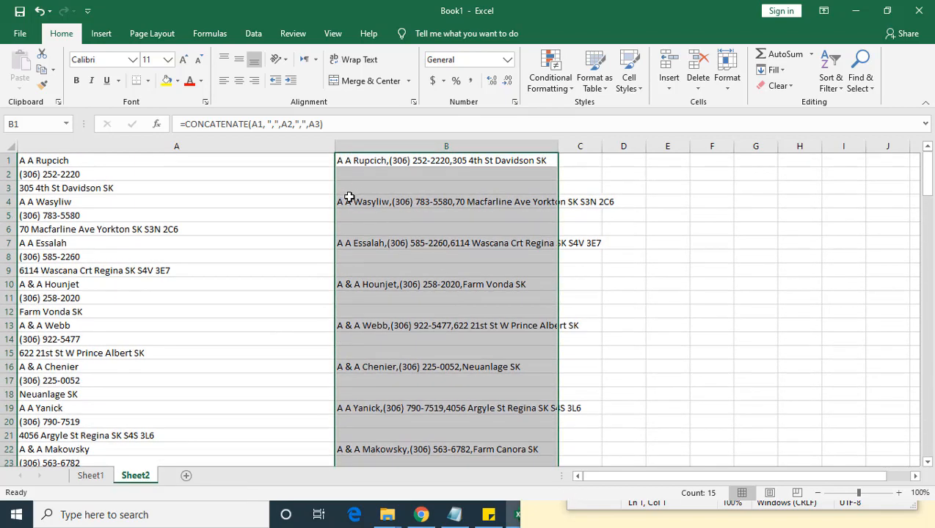
Step: Compare the combined entry in B4 with its source cells, then autofit column B and select it
{"action": "left_click", "coordinate": [349, 200]}
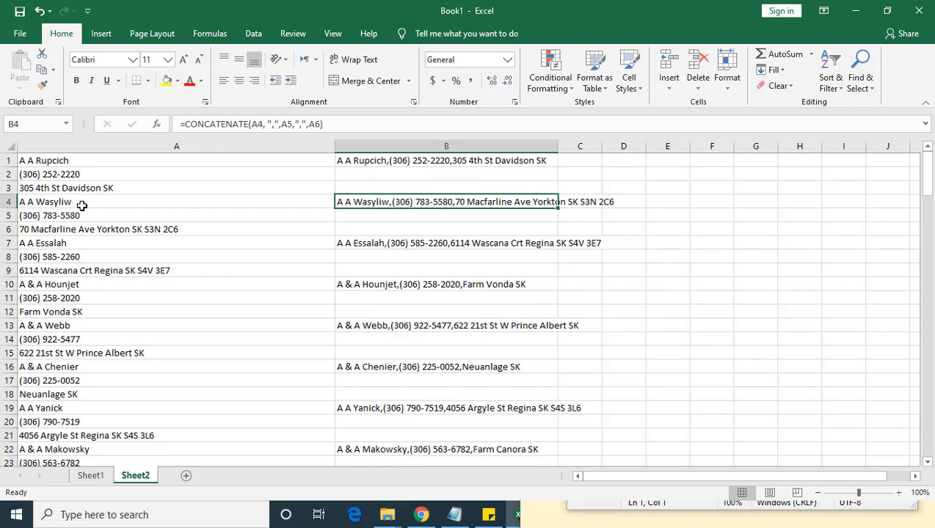
{"action": "left_click", "coordinate": [56, 202]}
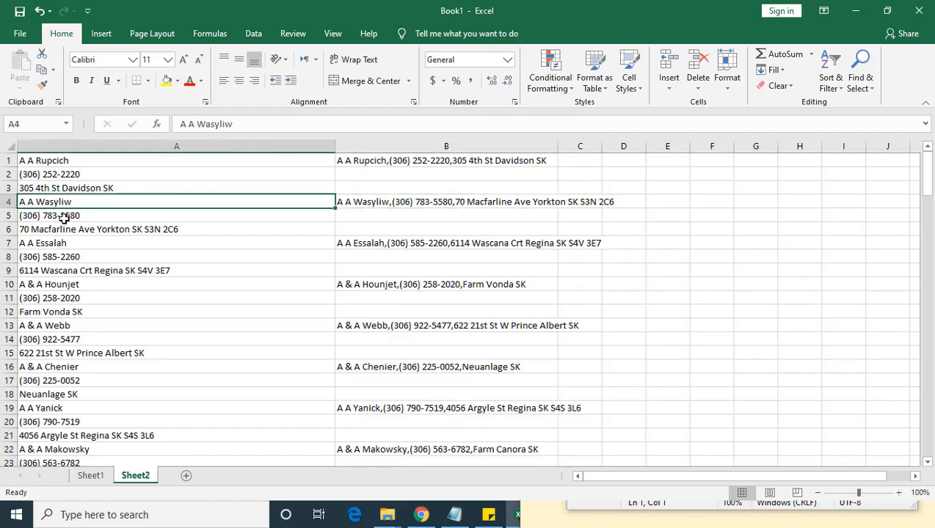
{"action": "left_click", "coordinate": [132, 227]}
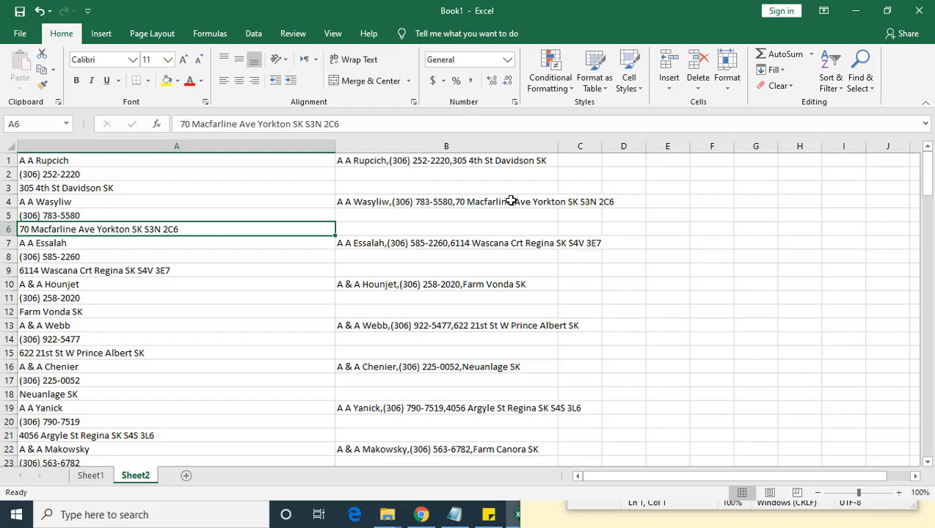
{"action": "double_click", "coordinate": [558, 140]}
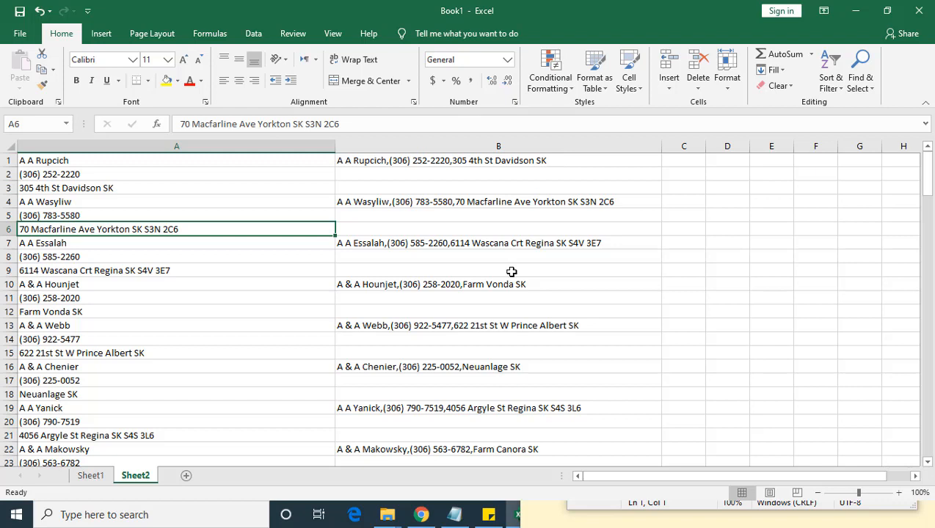
{"action": "left_click", "coordinate": [430, 147]}
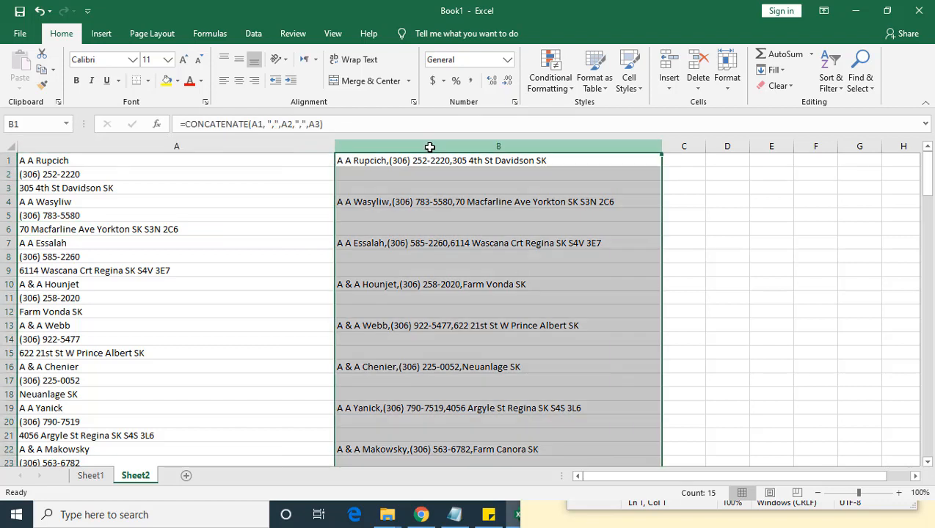
Step: Copy the combined entries in column B to a new sheet as values only, and autofit column A there
{"action": "right_click", "coordinate": [429, 147]}
{"action": "left_click", "coordinate": [449, 174]}
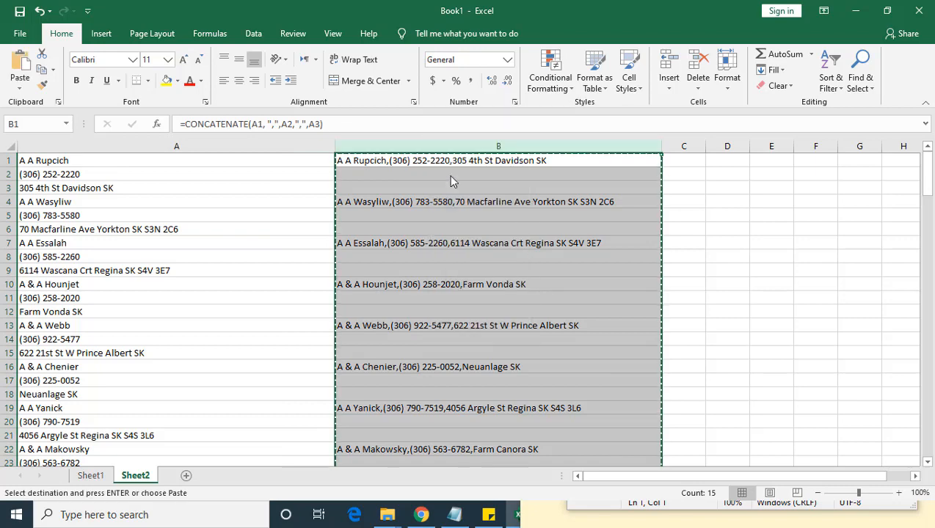
{"action": "scroll", "coordinate": [433, 281], "scroll_direction": "down", "scroll_amount": 20}
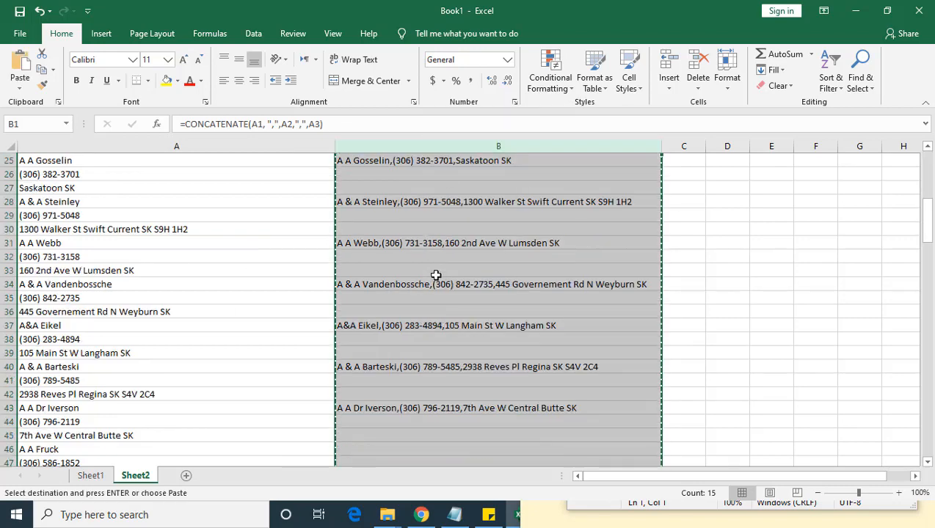
{"action": "scroll", "coordinate": [433, 281], "scroll_direction": "up", "scroll_amount": 16}
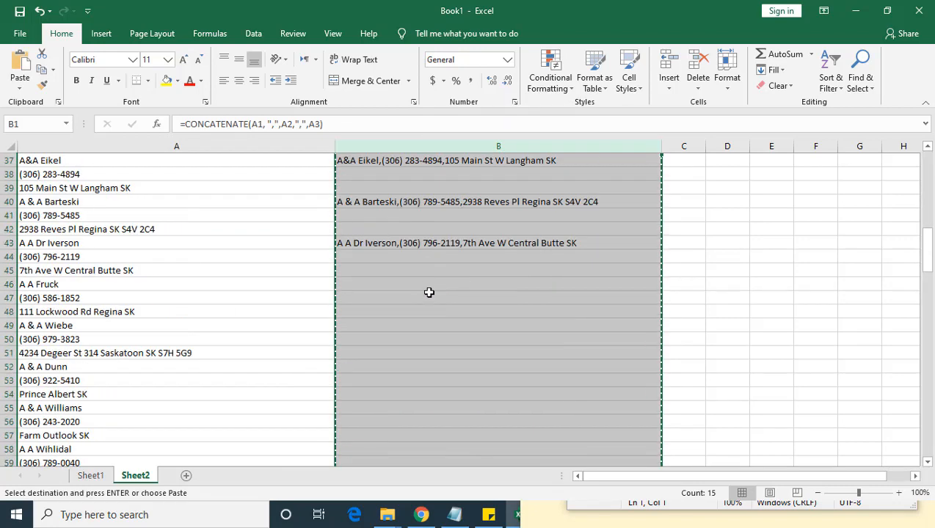
{"action": "left_click", "coordinate": [187, 477]}
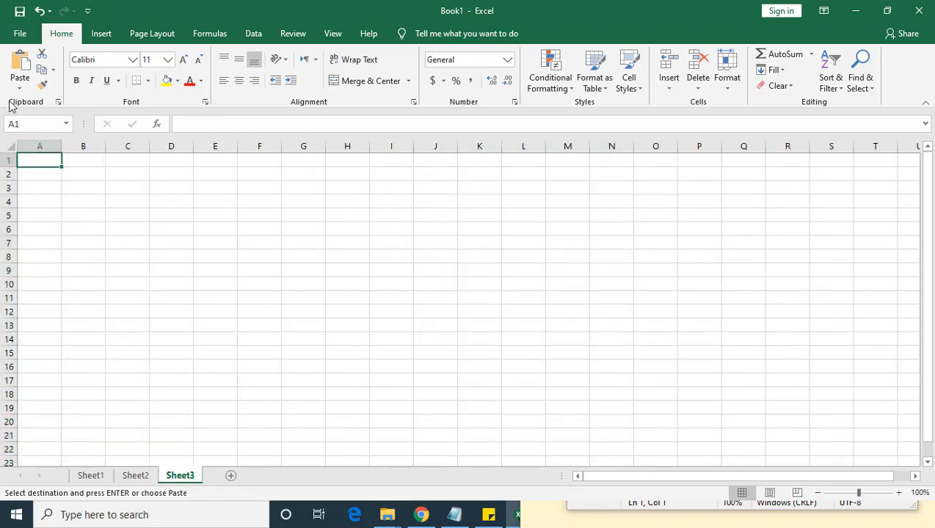
{"action": "left_click", "coordinate": [18, 90]}
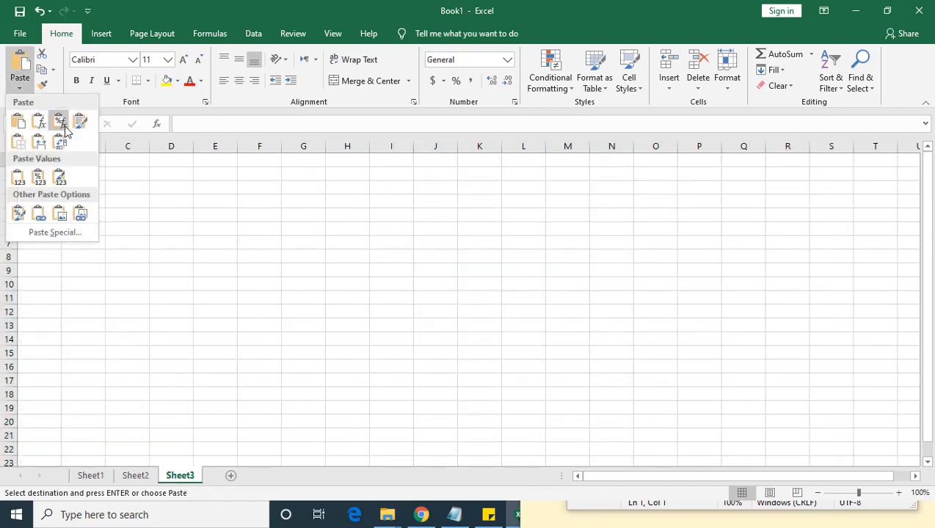
{"action": "left_click", "coordinate": [19, 178]}
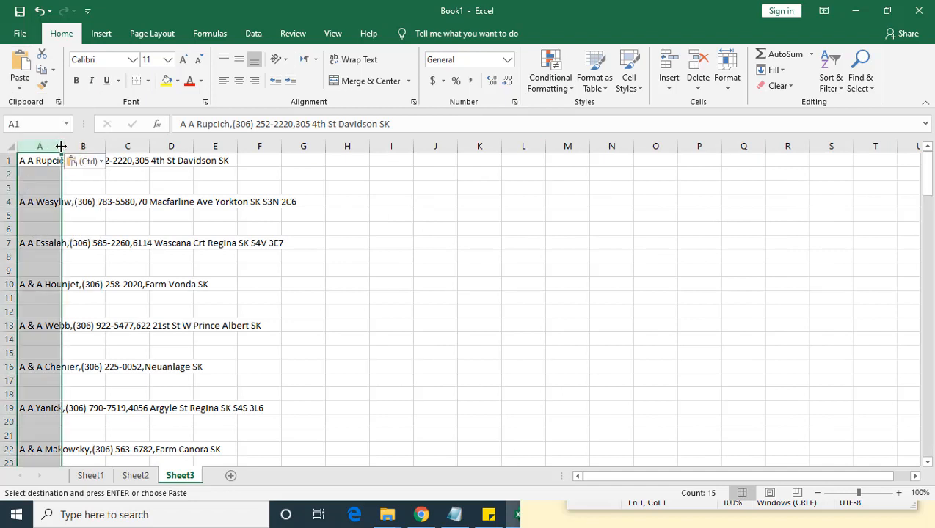
{"action": "double_click", "coordinate": [62, 147]}
{"action": "left_click", "coordinate": [208, 307]}
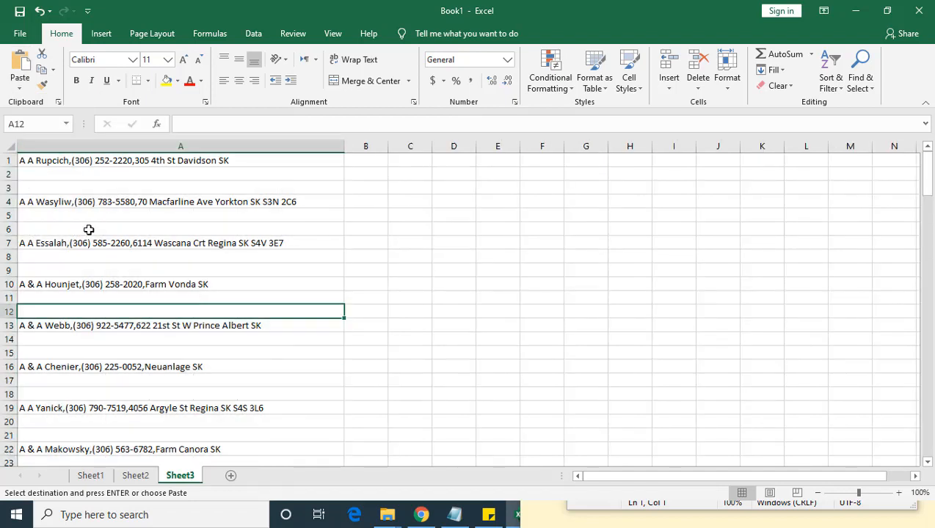
Step: Select every blank cell on Sheet3 using Go To Special with Blanks, and delete them with the cells shifted up
{"action": "left_click_drag", "start_coordinate": [35, 176], "coordinate": [58, 270]}
{"action": "left_click", "coordinate": [102, 314]}
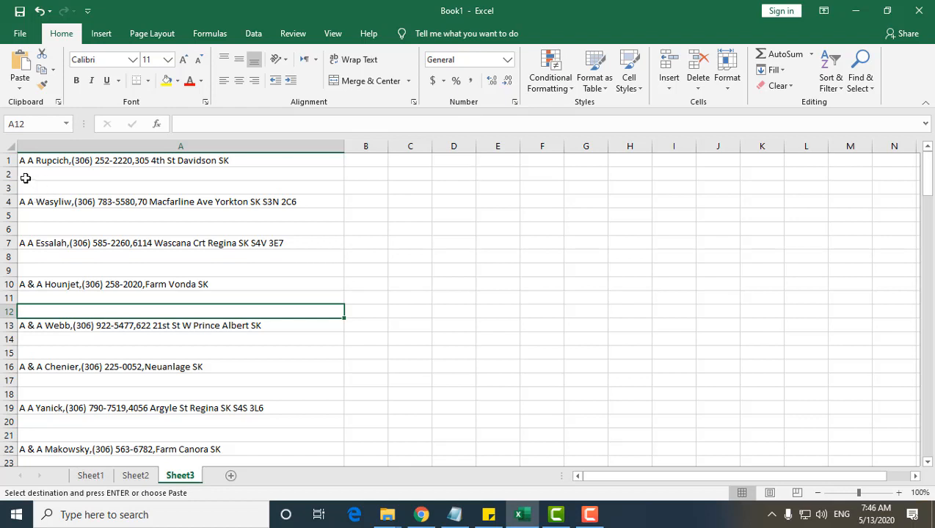
{"action": "left_click", "coordinate": [8, 145]}
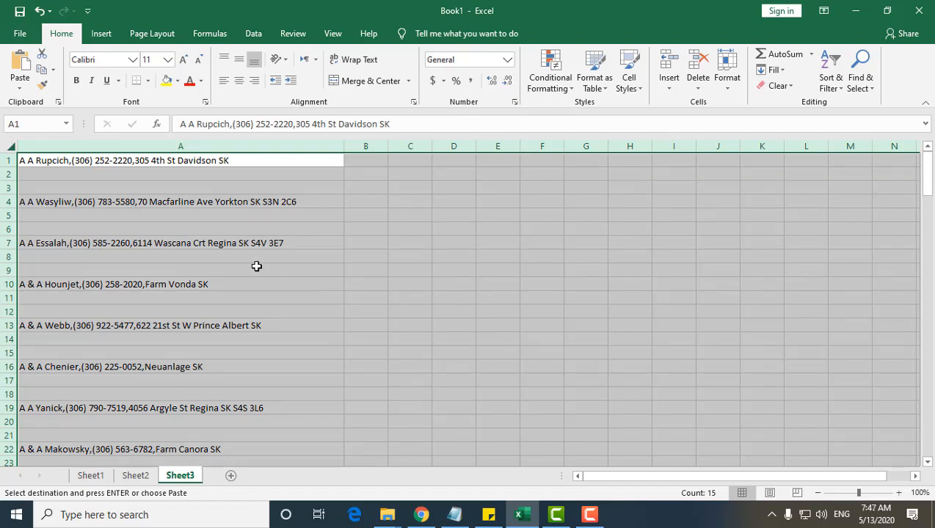
{"action": "key", "text": "ctrl+g"}
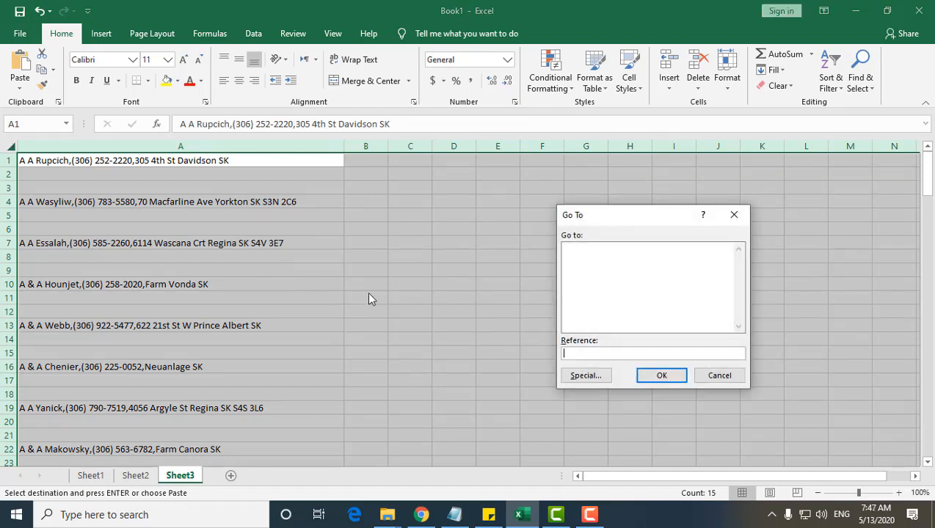
{"action": "left_click", "coordinate": [585, 377]}
{"action": "left_click", "coordinate": [573, 323]}
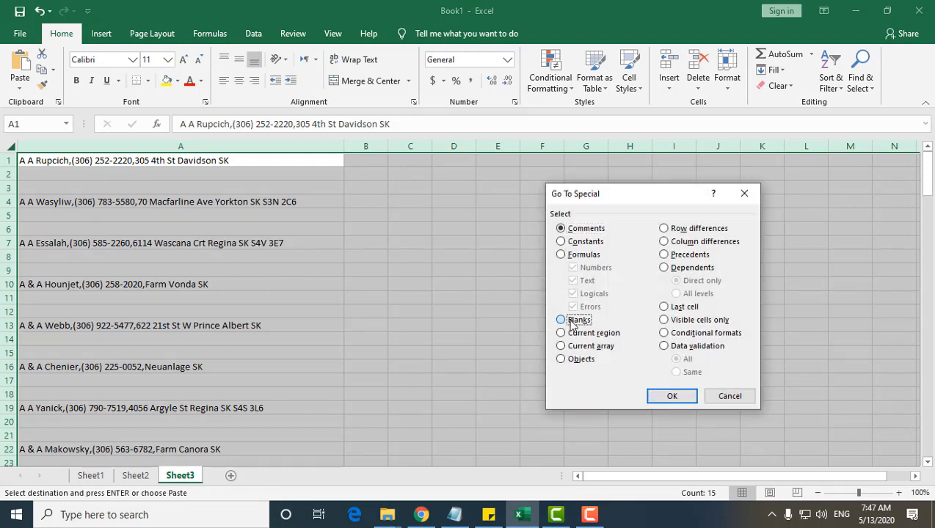
{"action": "left_click", "coordinate": [671, 396]}
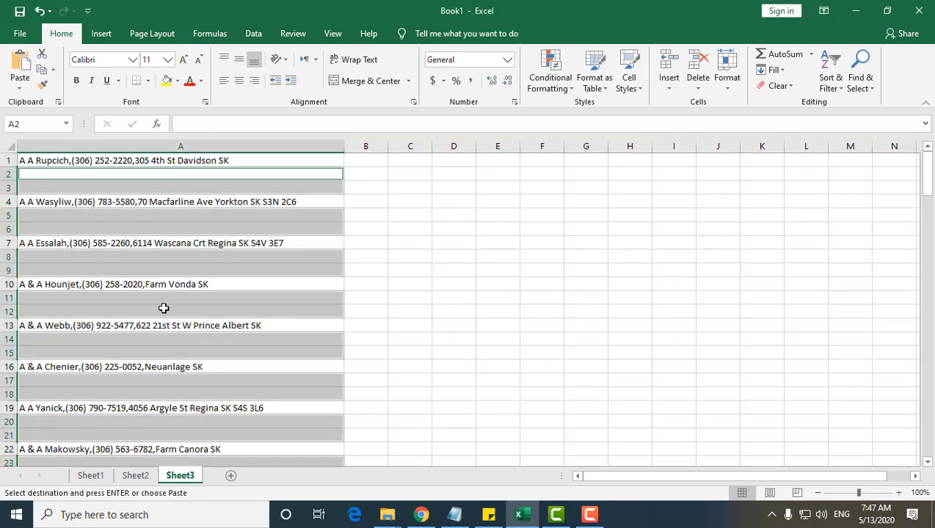
{"action": "scroll", "coordinate": [164, 307], "scroll_direction": "down", "scroll_amount": 10}
{"action": "scroll", "coordinate": [164, 308], "scroll_direction": "up", "scroll_amount": 10}
{"action": "right_click", "coordinate": [167, 218]}
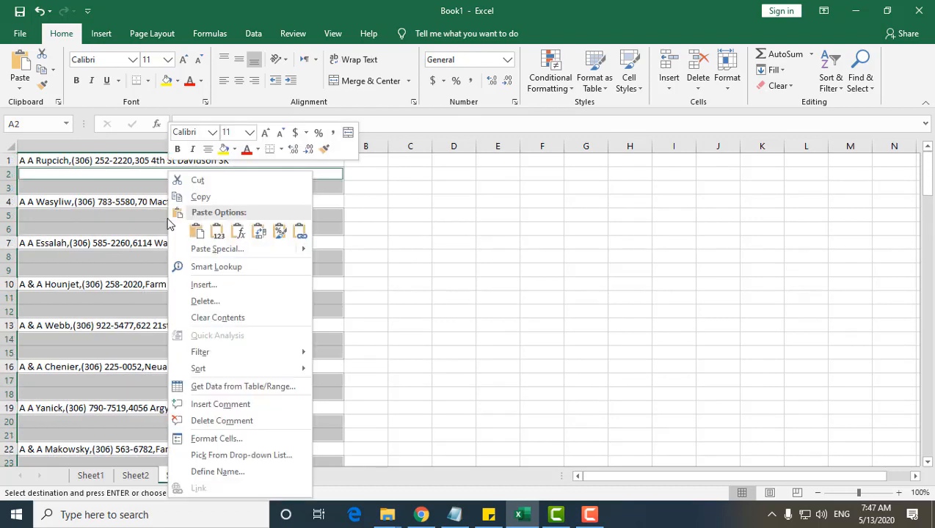
{"action": "left_click", "coordinate": [205, 300]}
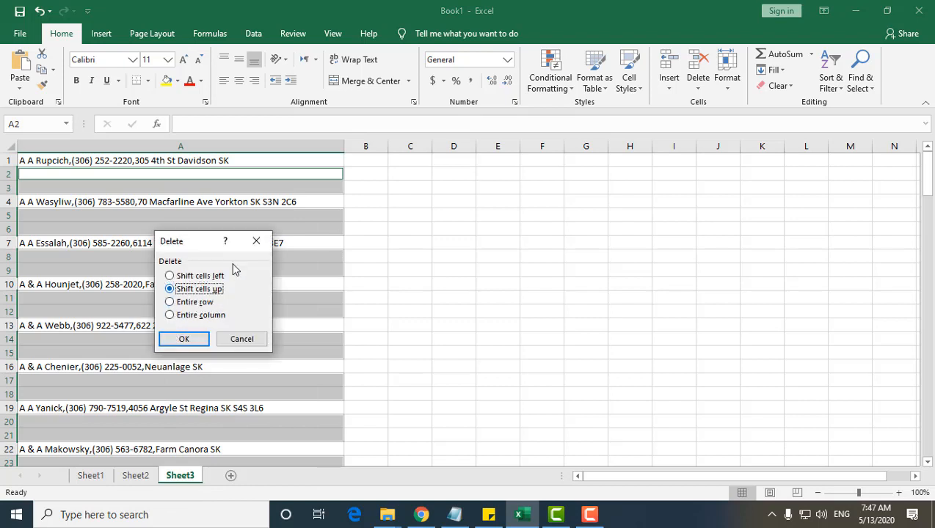
{"action": "left_click", "coordinate": [185, 340]}
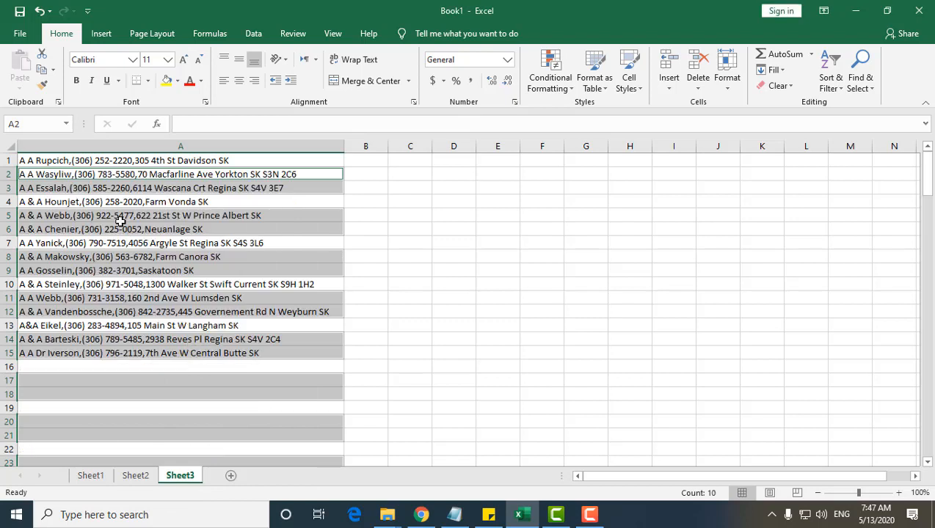
{"action": "left_click", "coordinate": [135, 364]}
{"action": "left_click", "coordinate": [143, 162]}
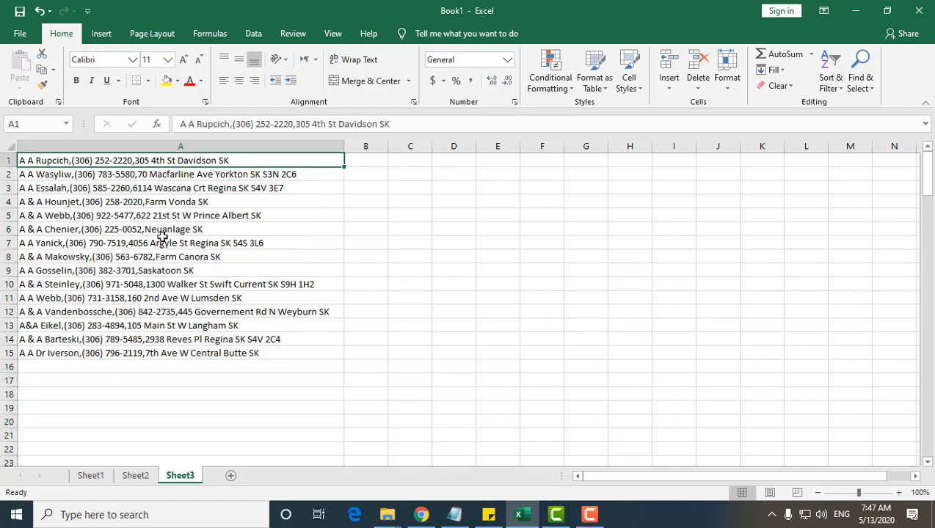
{"action": "left_click", "coordinate": [174, 348]}
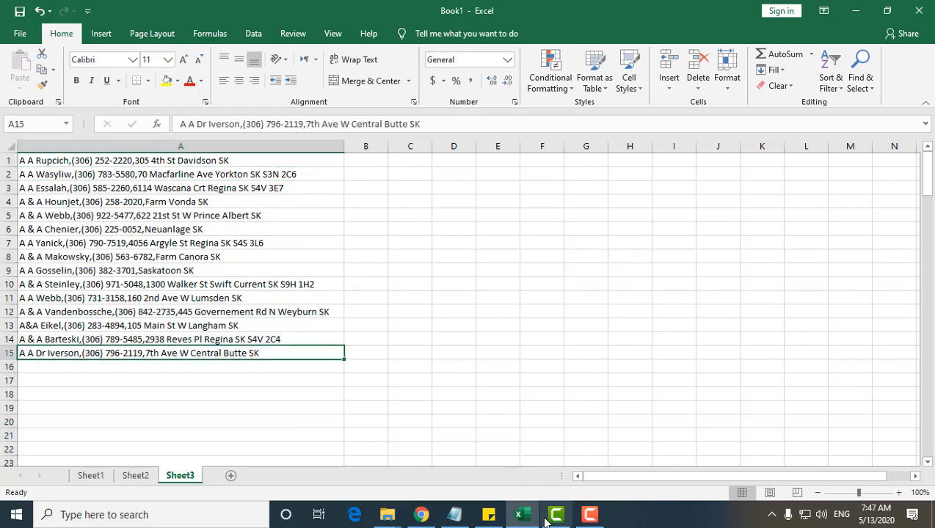
{"action": "left_click", "coordinate": [589, 517]}
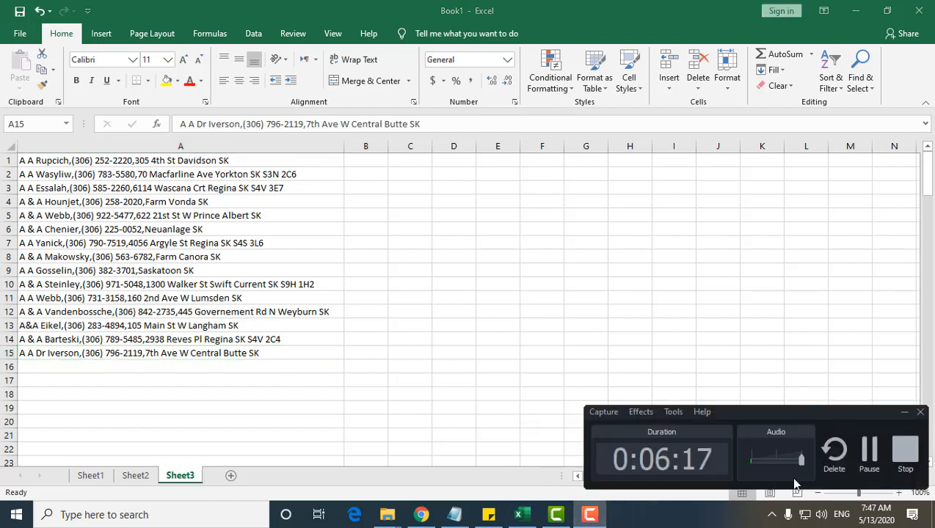
{"action": "left_click", "coordinate": [860, 449]}
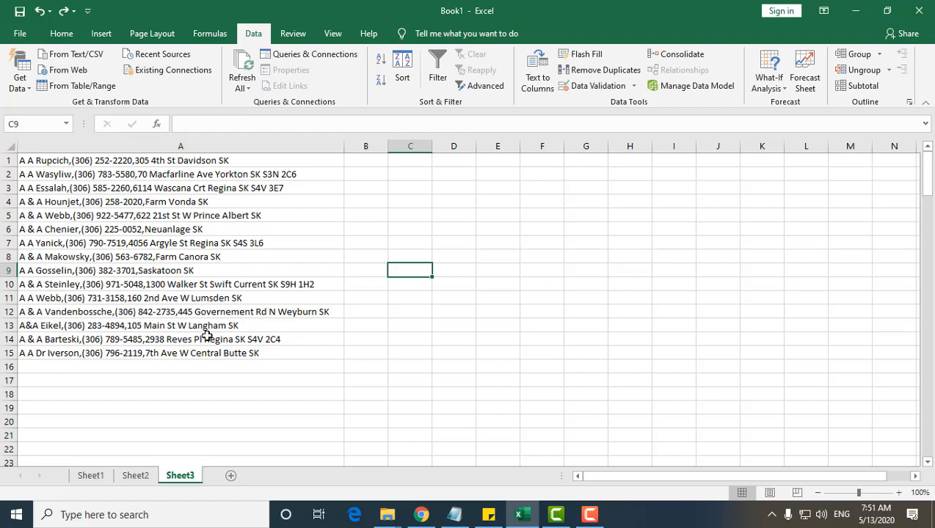
{"action": "left_click", "coordinate": [367, 156]}
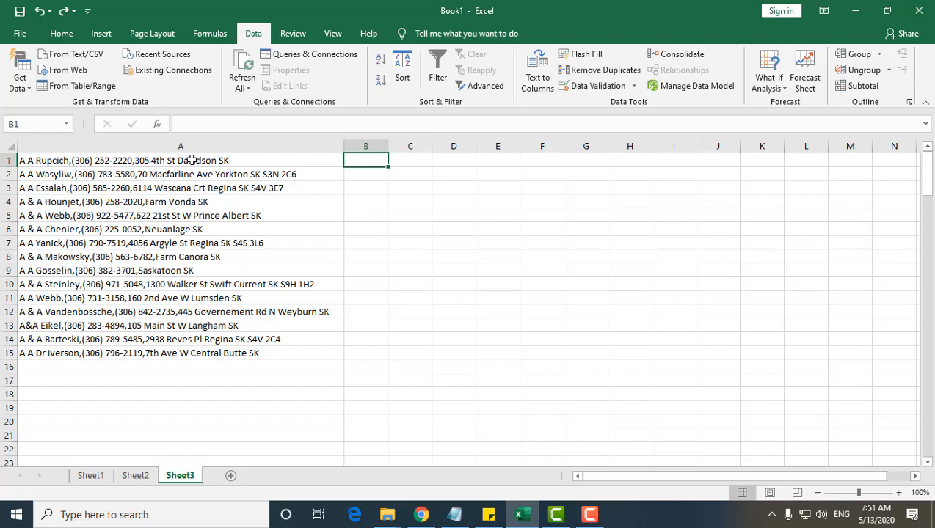
Step: Split A1:A15 with Text to Columns as delimited data, using the comma delimiter, General format and destination $A$1
{"action": "left_click_drag", "start_coordinate": [188, 158], "coordinate": [184, 355]}
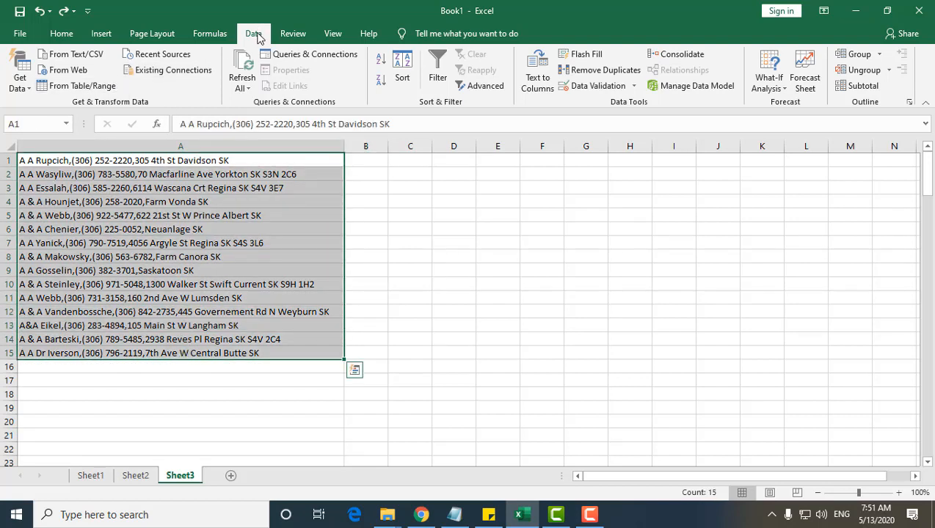
{"action": "left_click", "coordinate": [537, 86]}
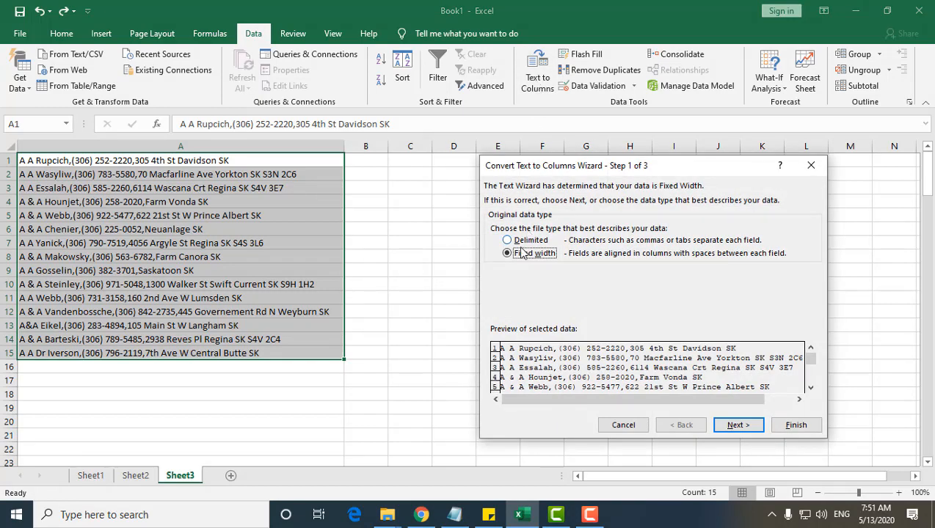
{"action": "left_click", "coordinate": [513, 242]}
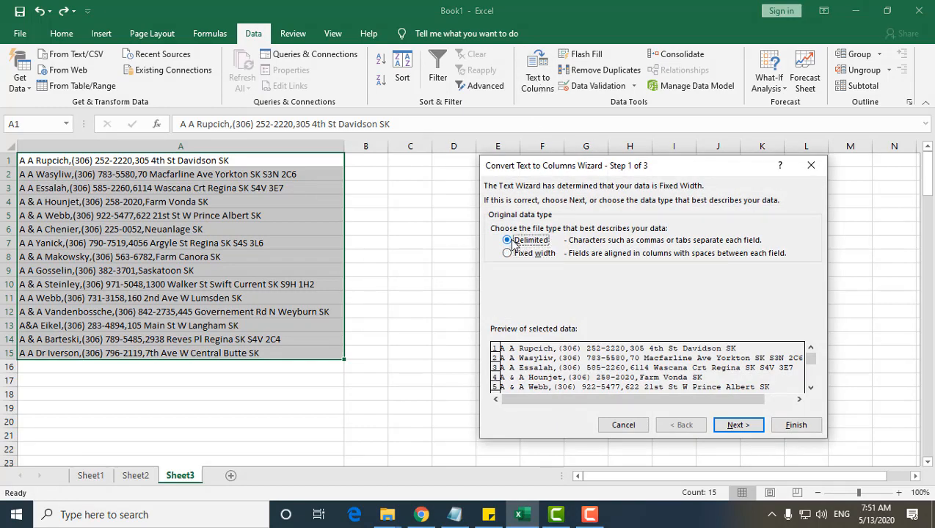
{"action": "left_click", "coordinate": [735, 425]}
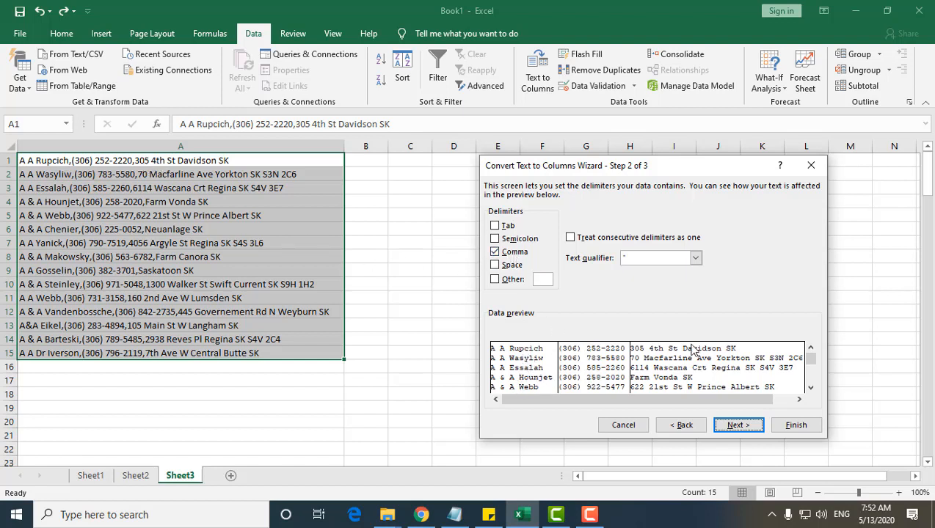
{"action": "left_click", "coordinate": [737, 426]}
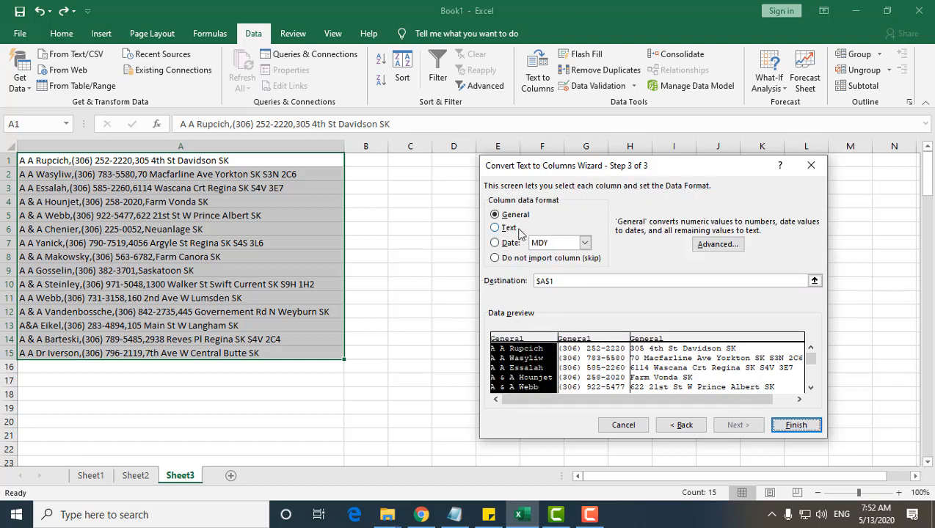
{"action": "left_click", "coordinate": [795, 425]}
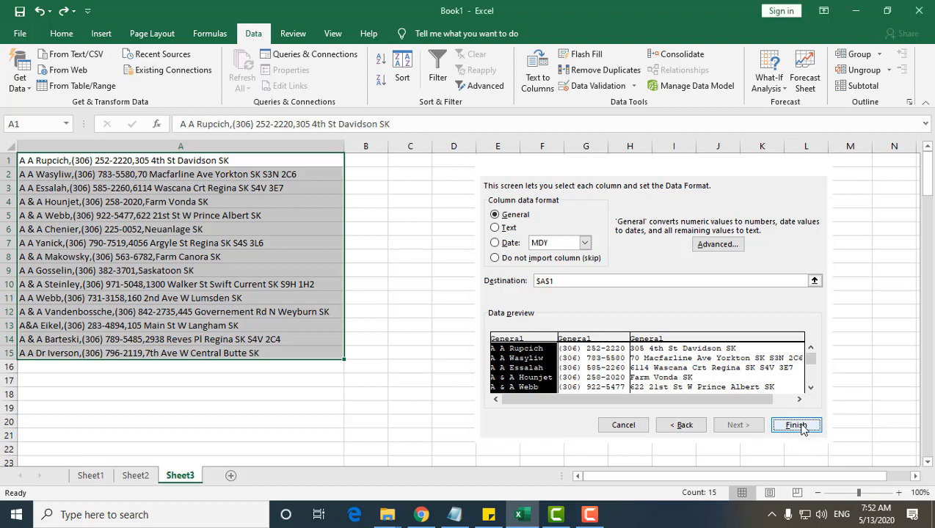
Step: Autofit the phone number column B and the address column C to their contents
{"action": "double_click", "coordinate": [389, 146]}
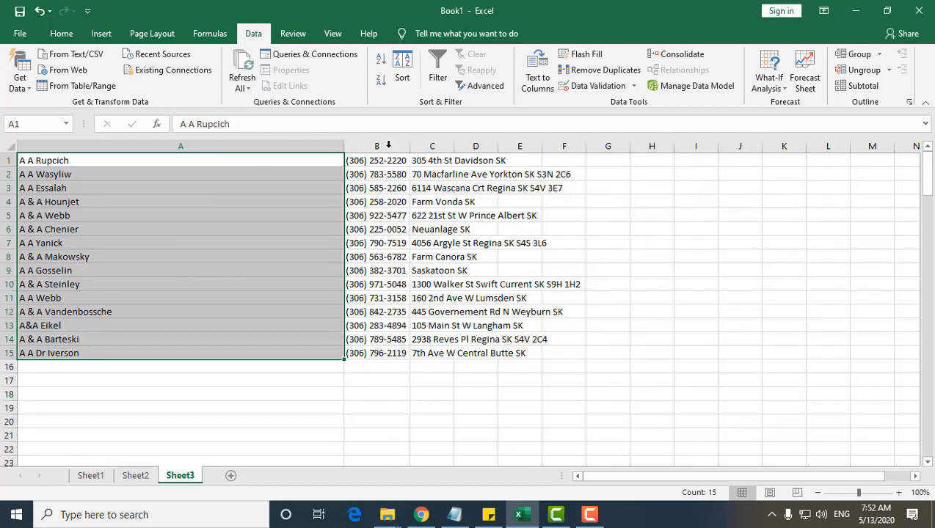
{"action": "double_click", "coordinate": [454, 146]}
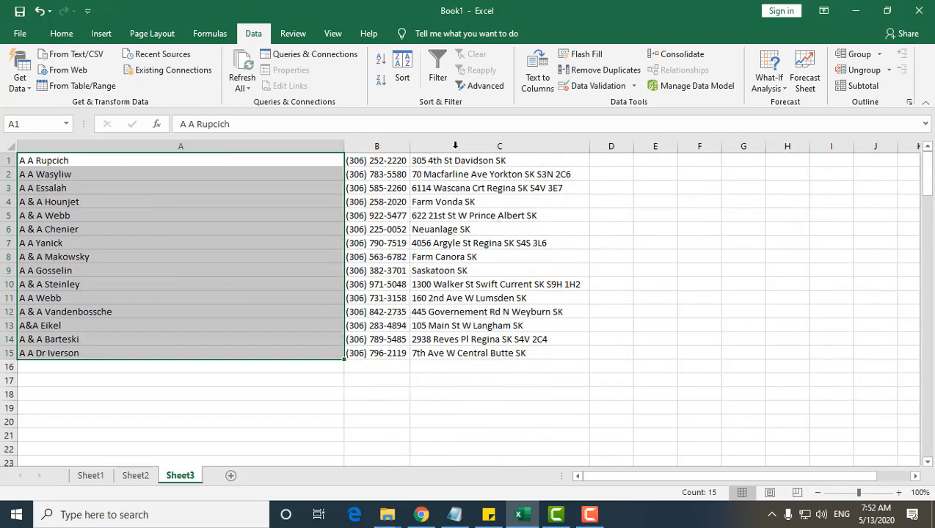
{"action": "left_click", "coordinate": [493, 238]}
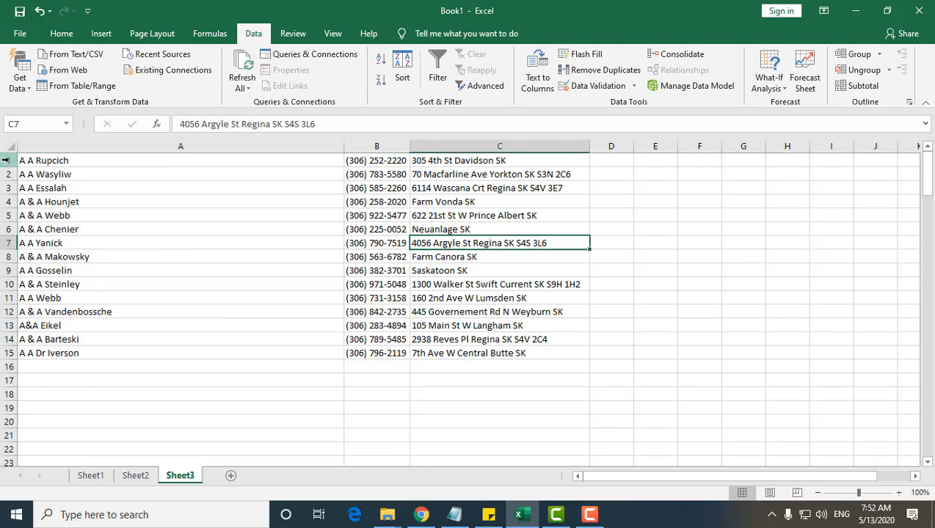
Step: Insert a row above the first listing and enter the headers Name, Phone and Address in A1:C1
{"action": "left_click", "coordinate": [6, 159]}
{"action": "right_click", "coordinate": [6, 160]}
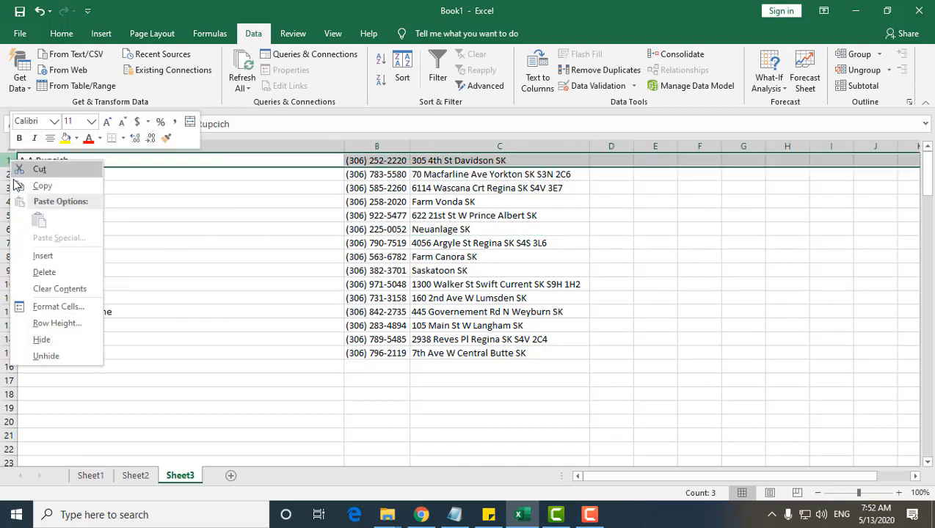
{"action": "left_click", "coordinate": [41, 256]}
{"action": "left_click", "coordinate": [94, 161]}
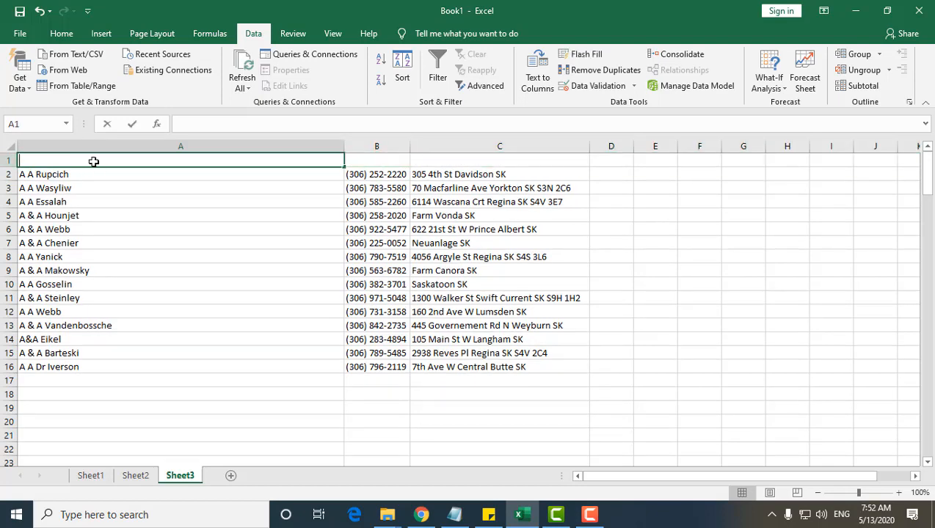
{"action": "type", "text": "Name"}
{"action": "left_click", "coordinate": [356, 159]}
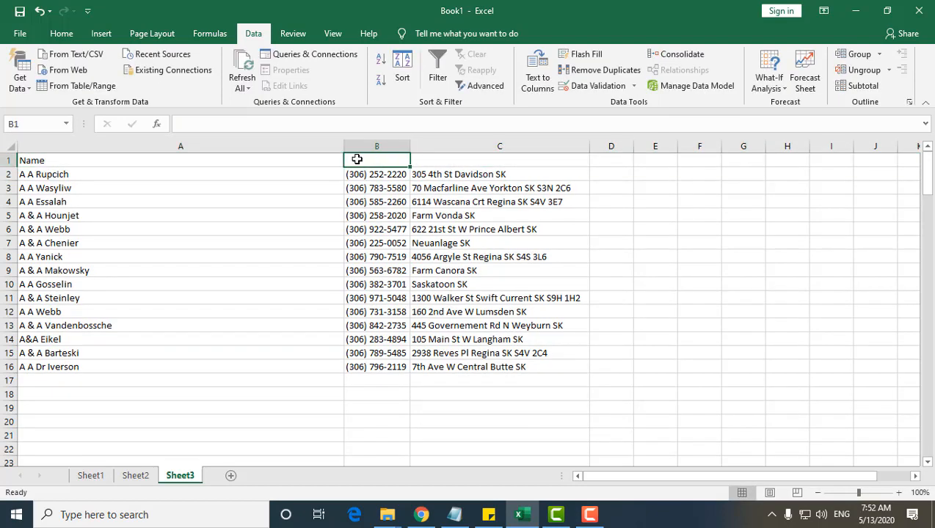
{"action": "type", "text": "Phone"}
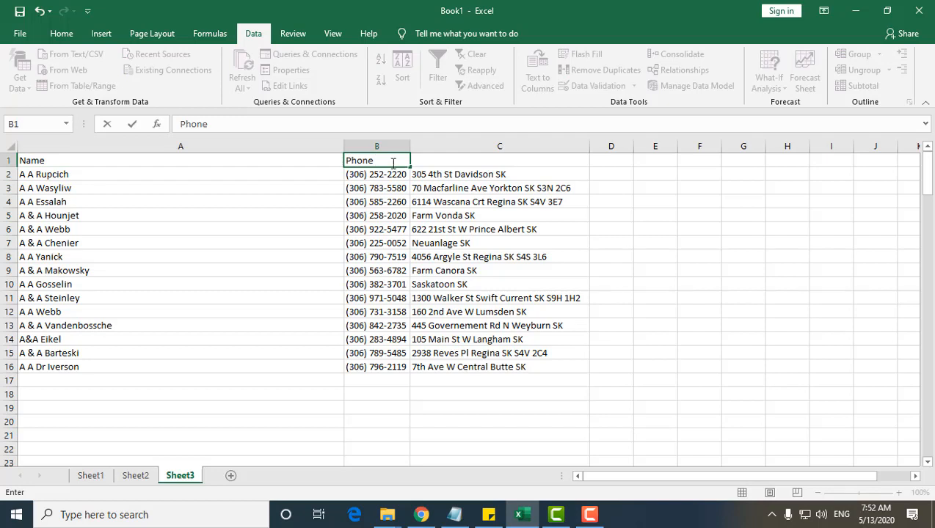
{"action": "left_click", "coordinate": [434, 159]}
{"action": "type", "text": "Address"}
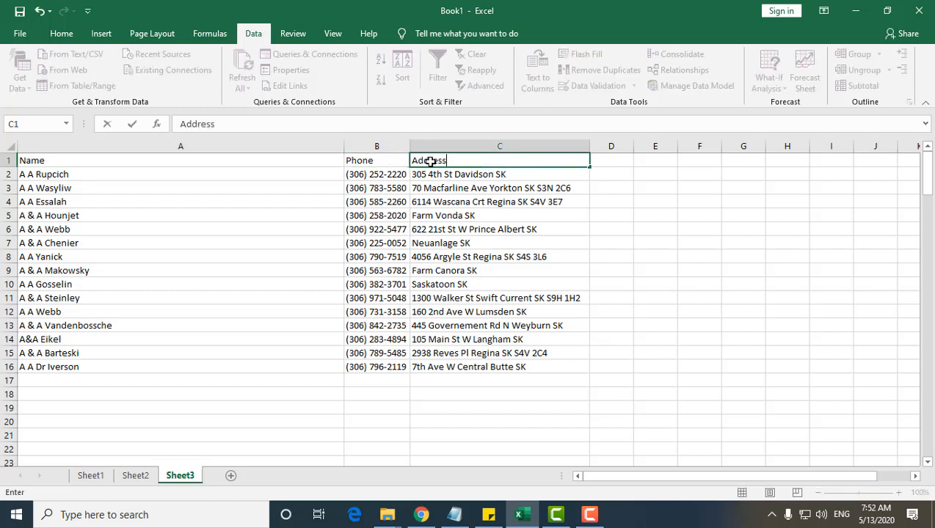
{"action": "left_click", "coordinate": [499, 256]}
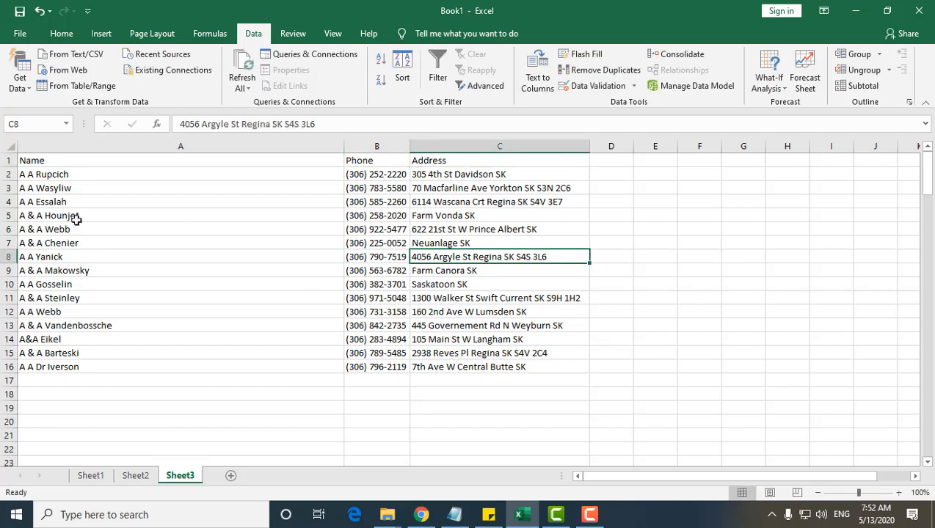
{"action": "left_click_drag", "start_coordinate": [60, 173], "coordinate": [492, 356]}
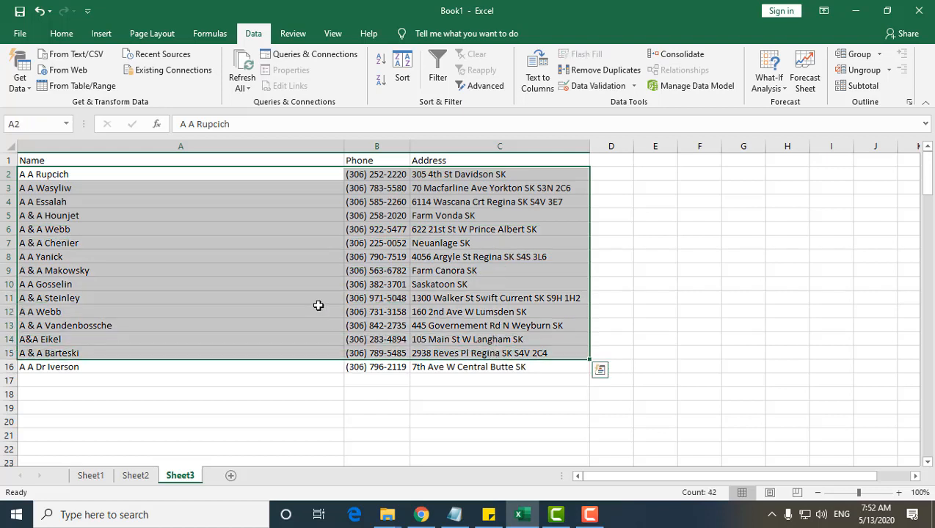
{"action": "left_click_drag", "start_coordinate": [51, 161], "coordinate": [495, 355]}
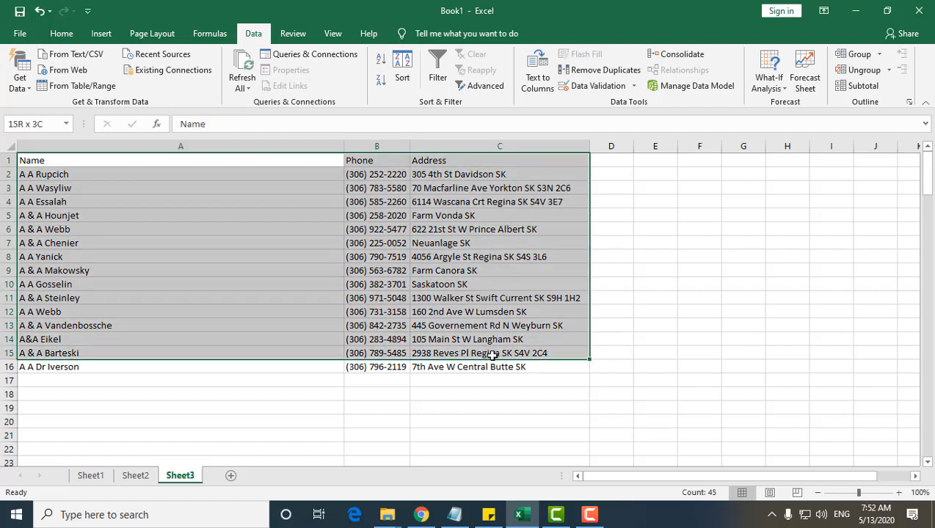
{"action": "left_click", "coordinate": [596, 522]}
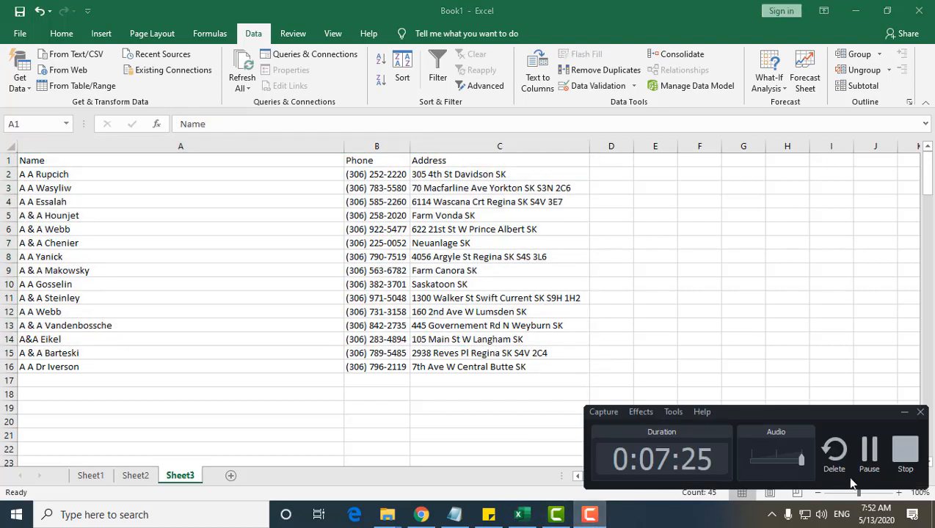